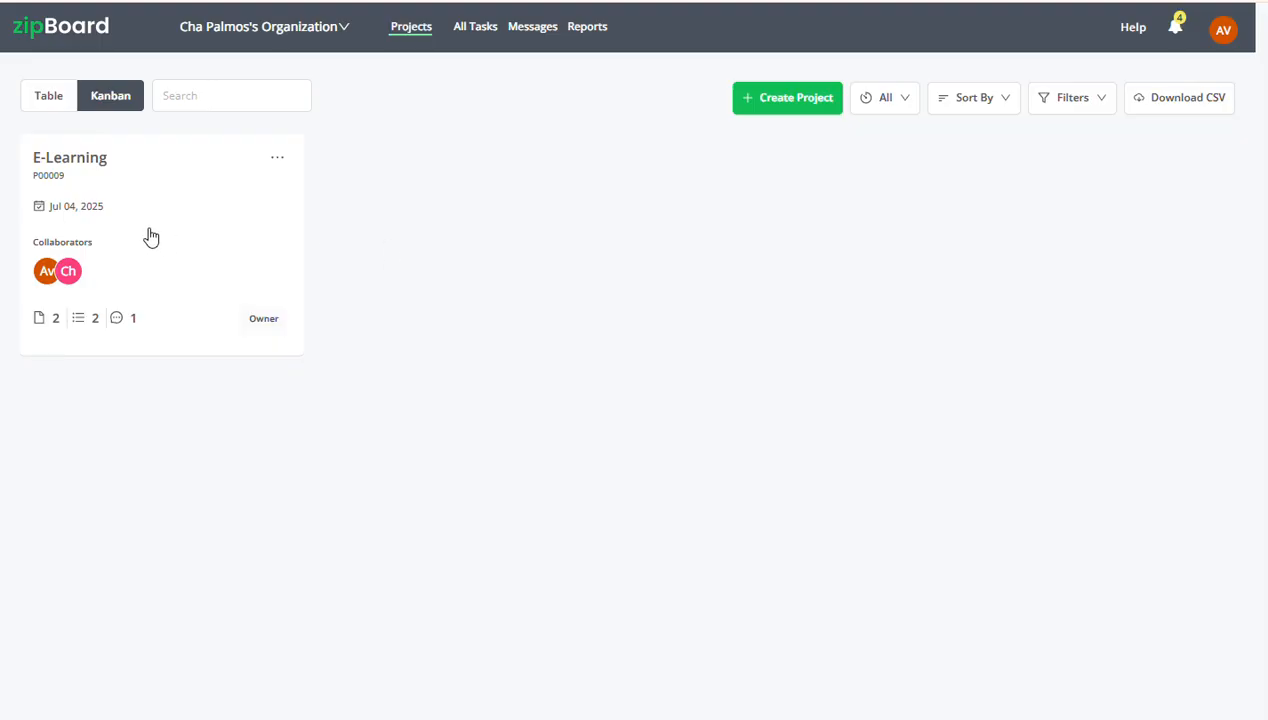
Review the templates offered for a new project, without choosing one
{"action": "mouse_move", "coordinate": [184, 216]}
{"action": "left_click", "coordinate": [799, 103]}
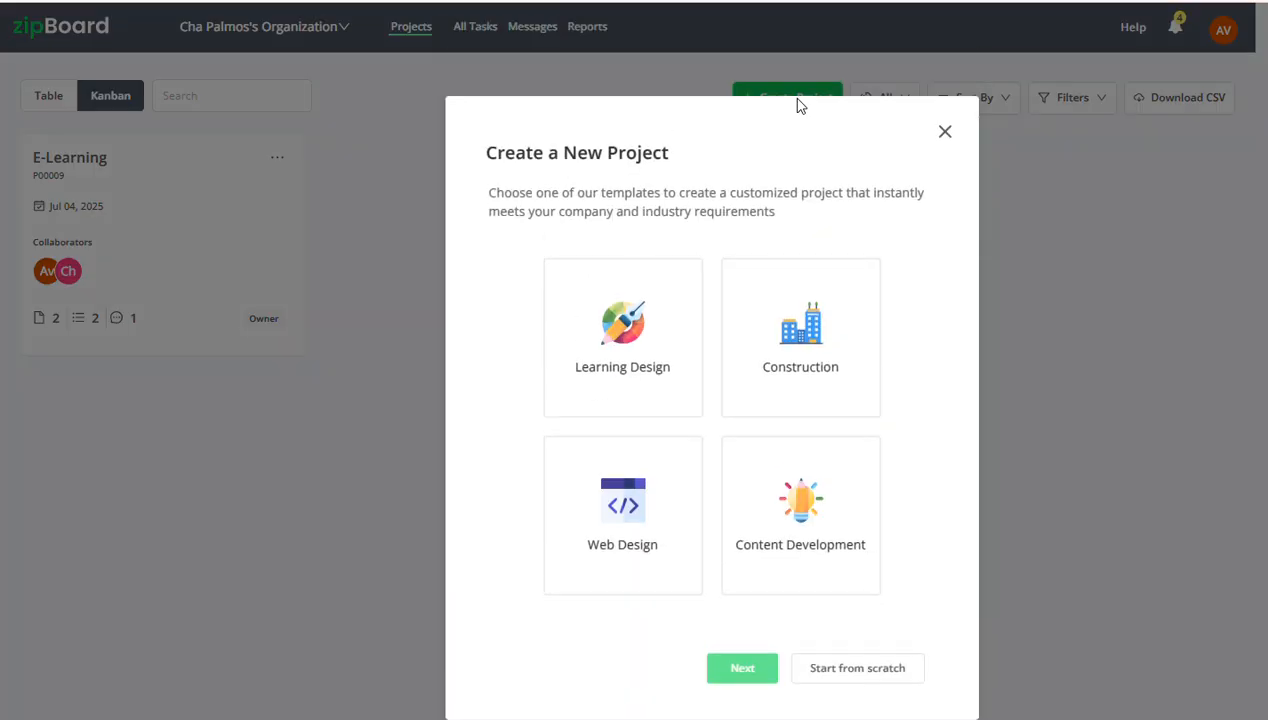
{"action": "left_click", "coordinate": [945, 131]}
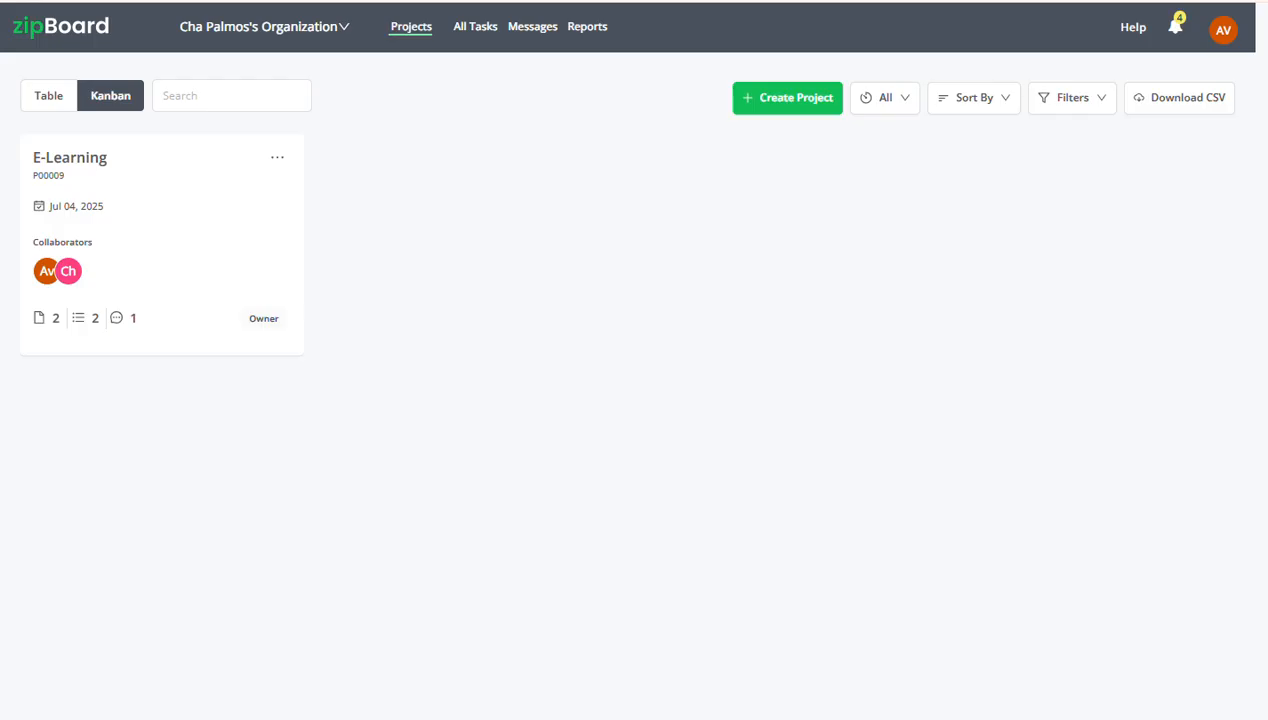
Start a new project from scratch and review the form's title and description fields, leaving them blank
{"action": "left_click", "coordinate": [795, 107]}
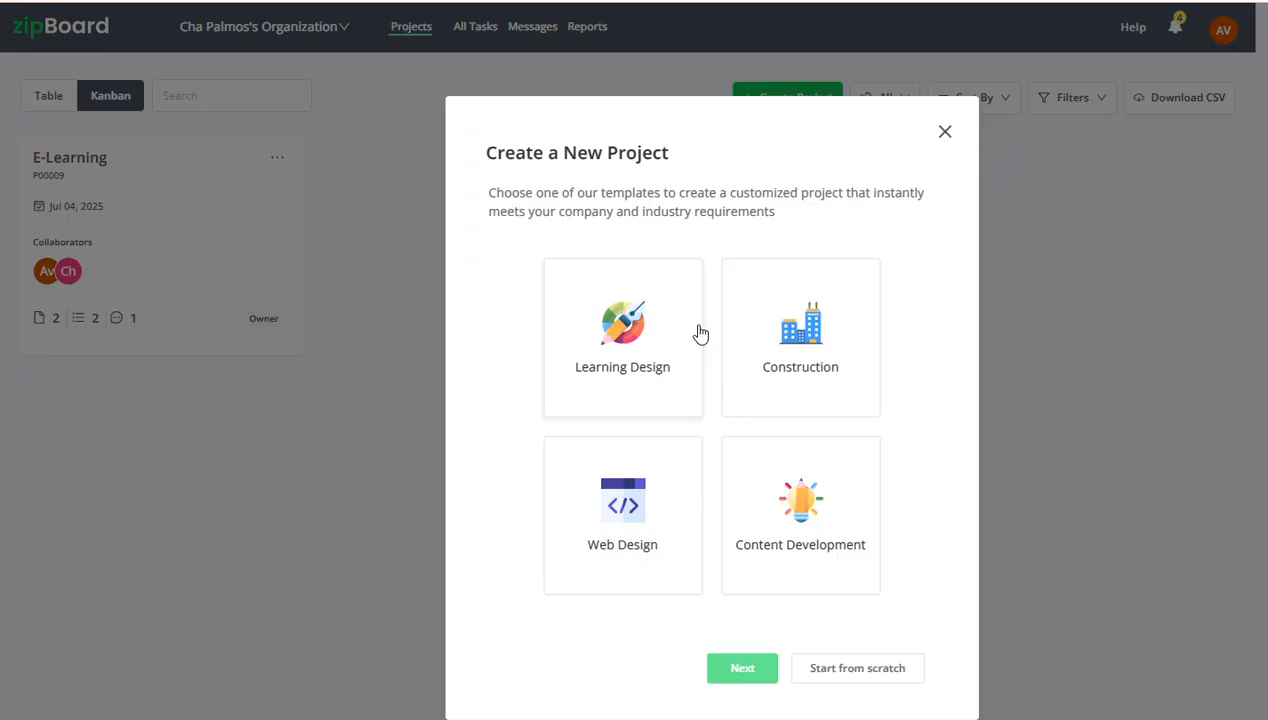
{"action": "left_click", "coordinate": [866, 676]}
{"action": "left_click", "coordinate": [512, 225]}
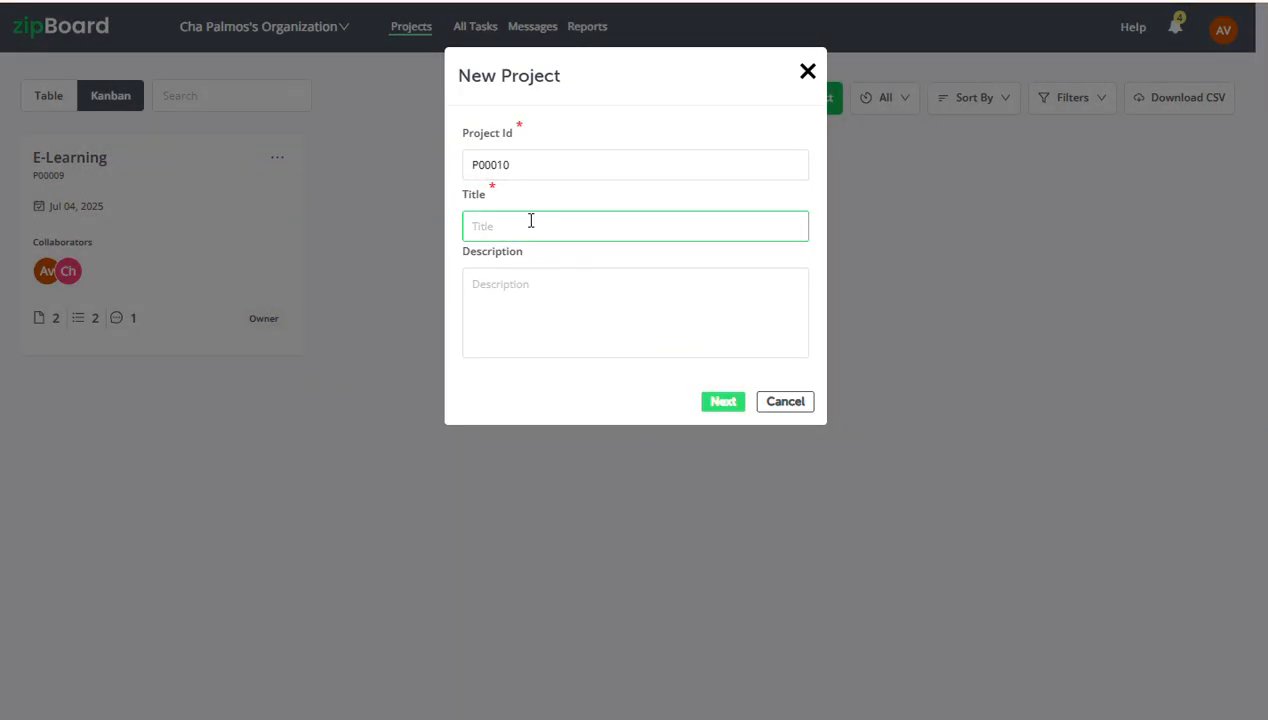
{"action": "left_click", "coordinate": [537, 296]}
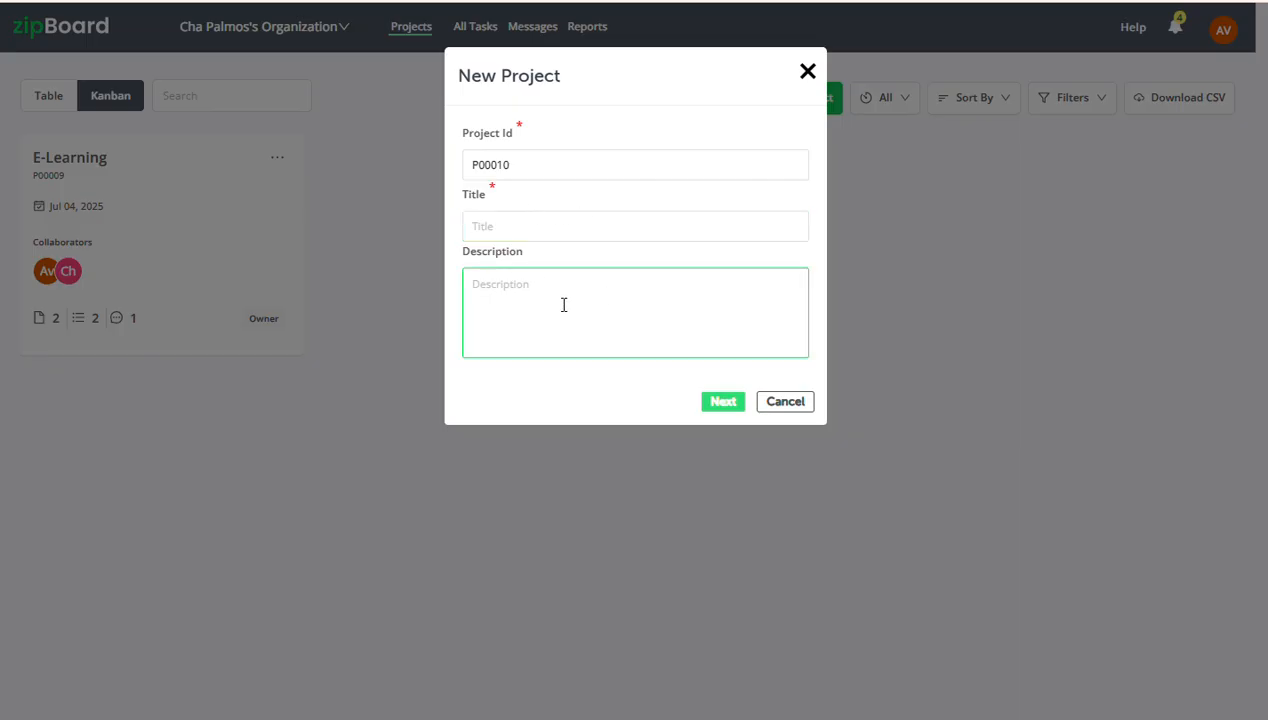
{"action": "left_click", "coordinate": [734, 406]}
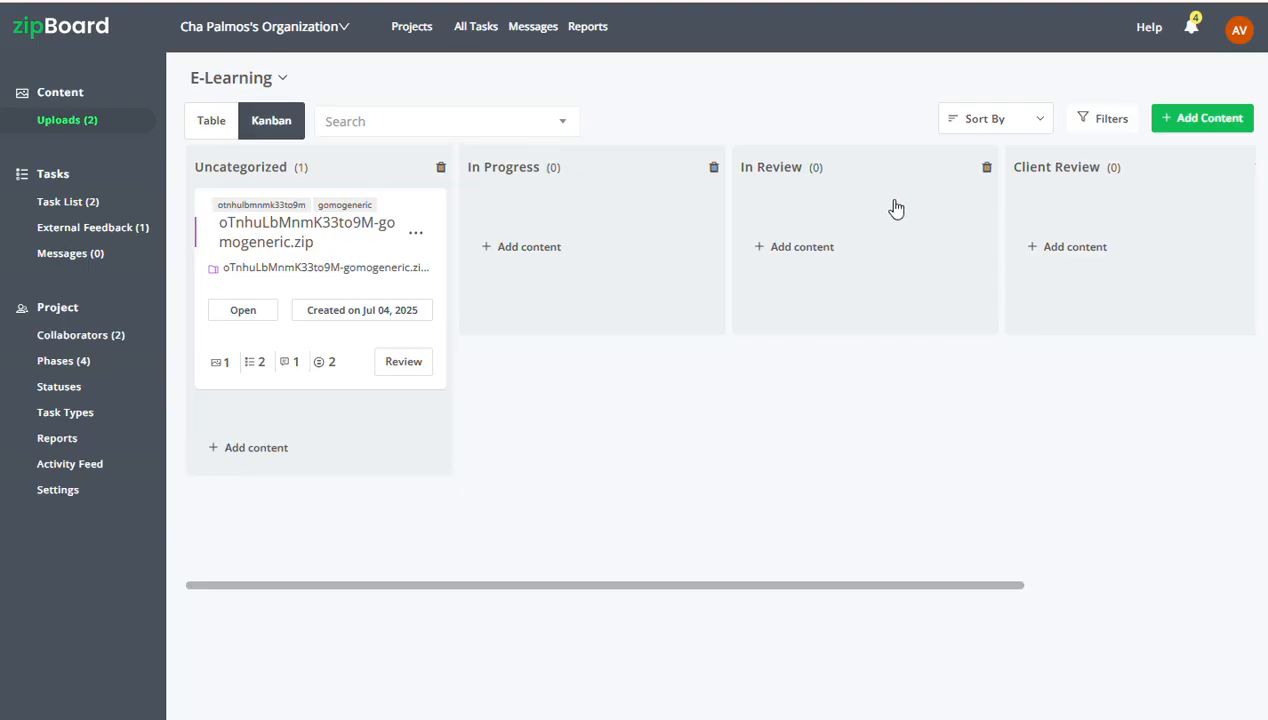
Examine the blank form for adding a phase to the E-Learning board, and view the project's phases page
{"action": "scroll", "coordinate": [896, 208], "scroll_direction": "right", "scroll_amount": 5}
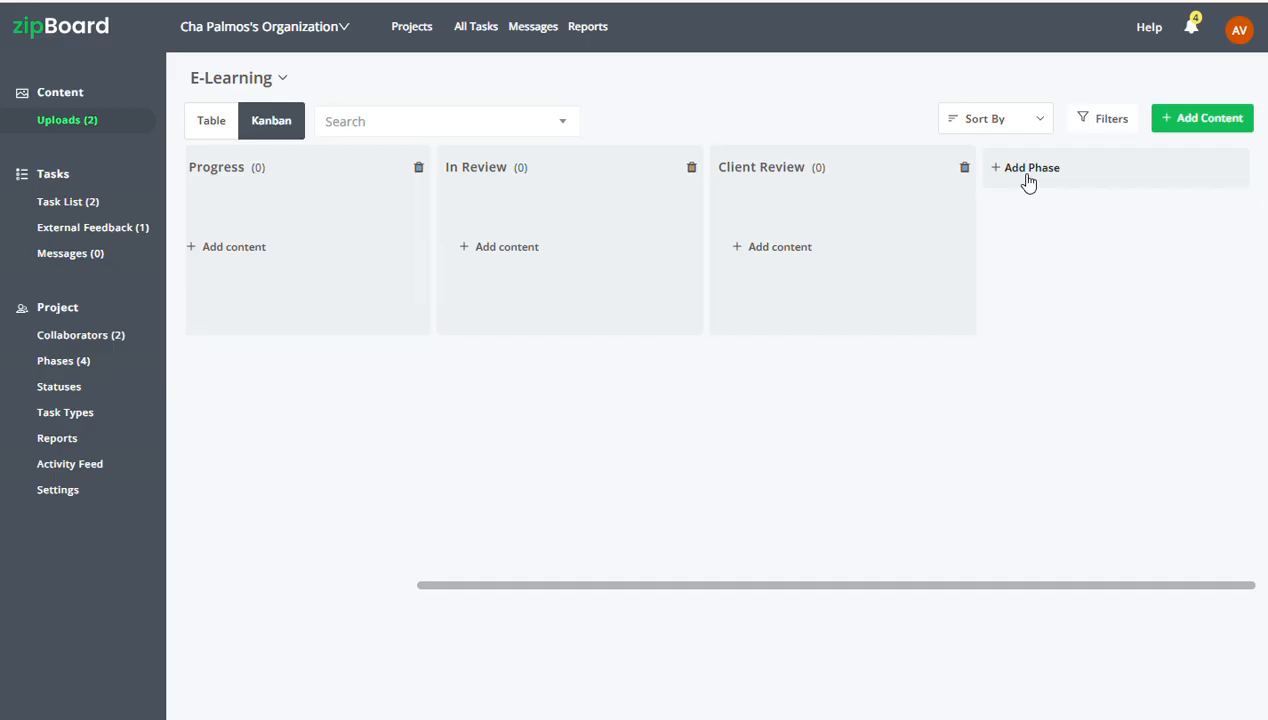
{"action": "left_click", "coordinate": [1028, 179]}
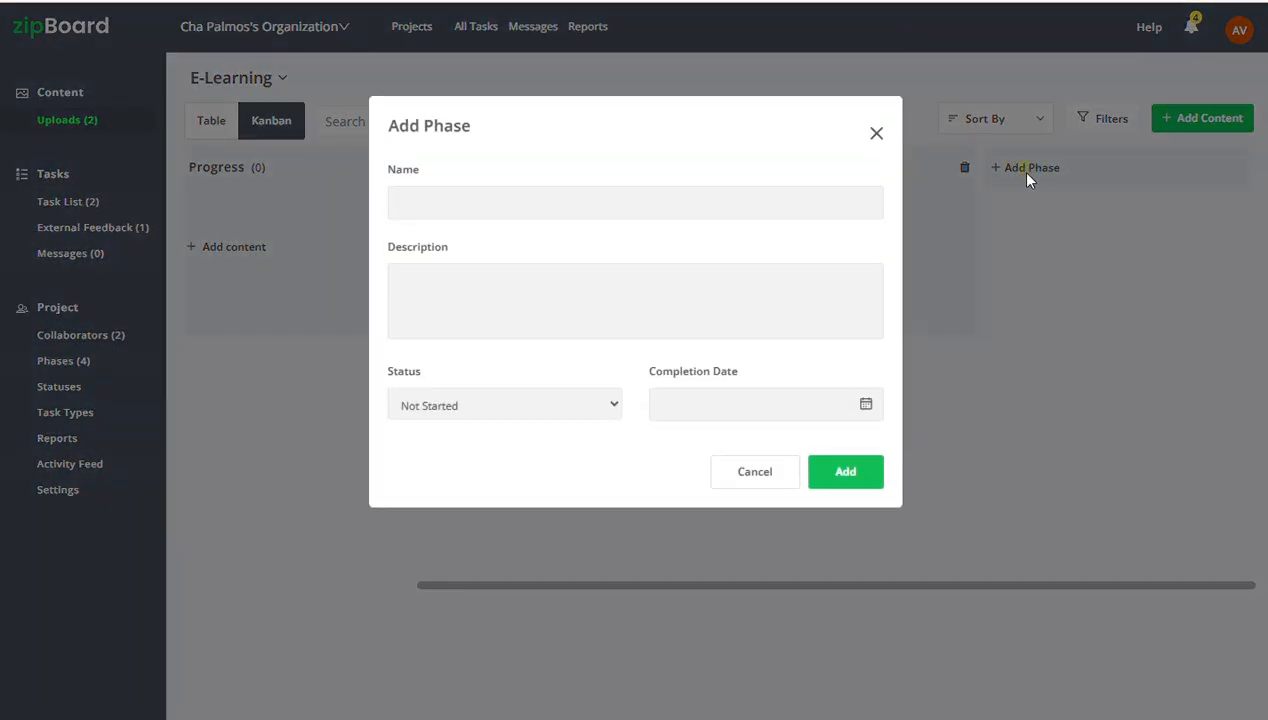
{"action": "left_click", "coordinate": [446, 201]}
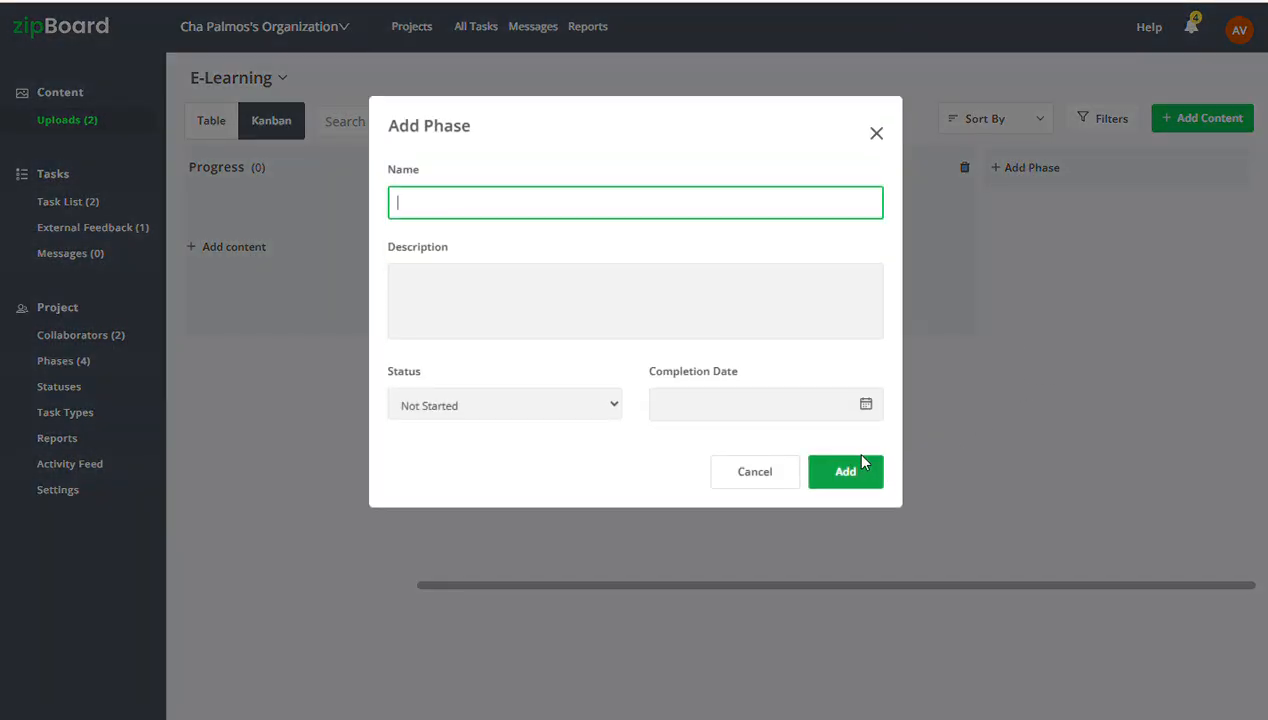
{"action": "left_click", "coordinate": [868, 134]}
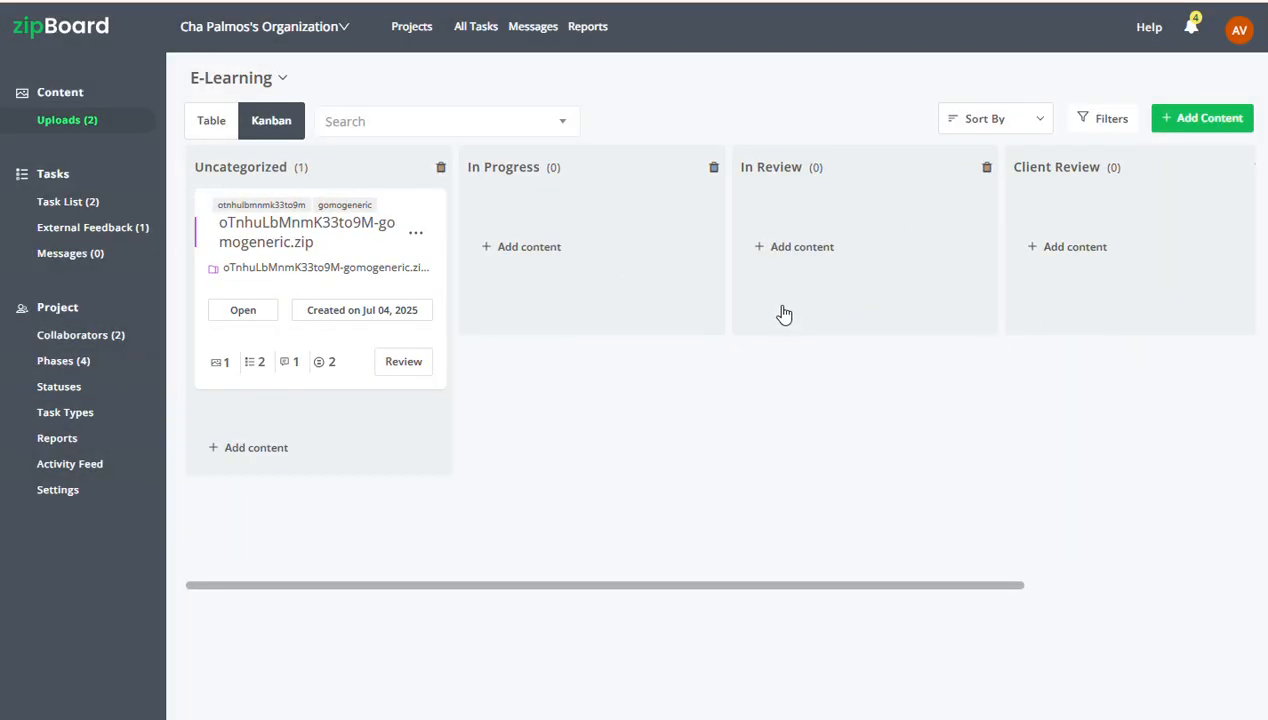
{"action": "left_click", "coordinate": [64, 366]}
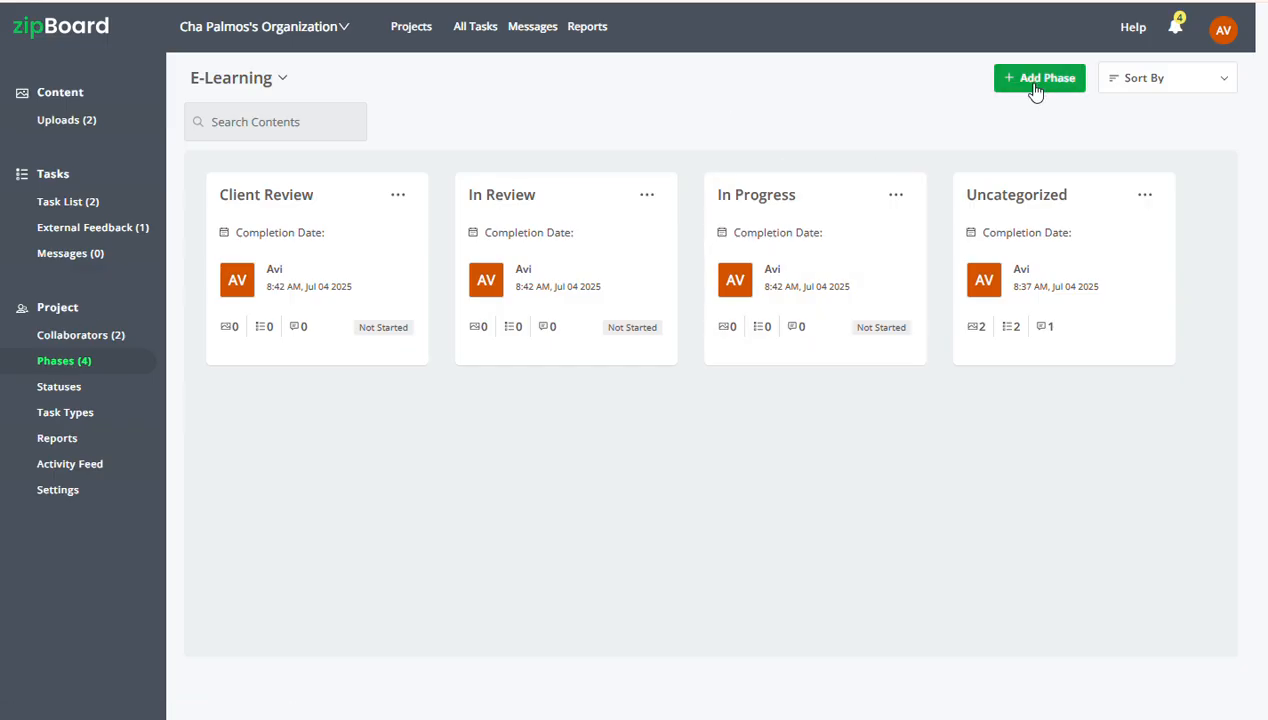
{"action": "key", "text": "alt+Left"}
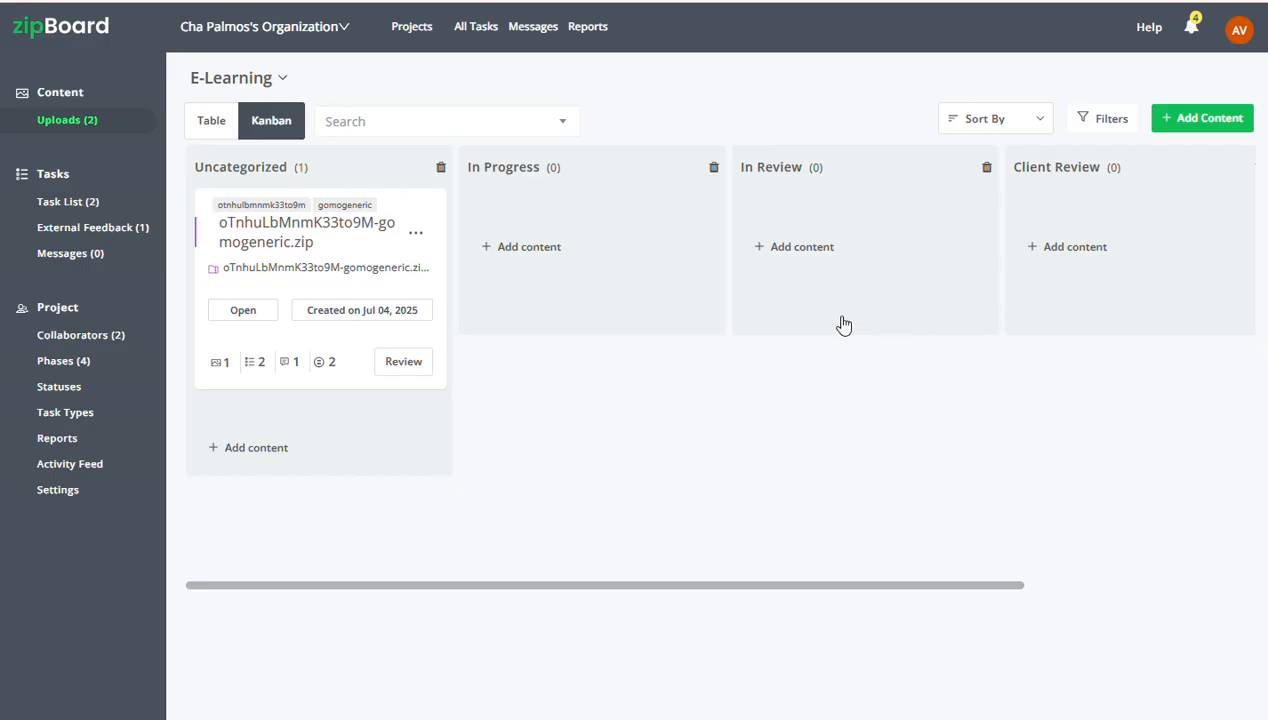
Generate the recommended Education and eLearning statuses for the E-Learning project with the AI-powered bulk action
{"action": "left_click", "coordinate": [58, 387]}
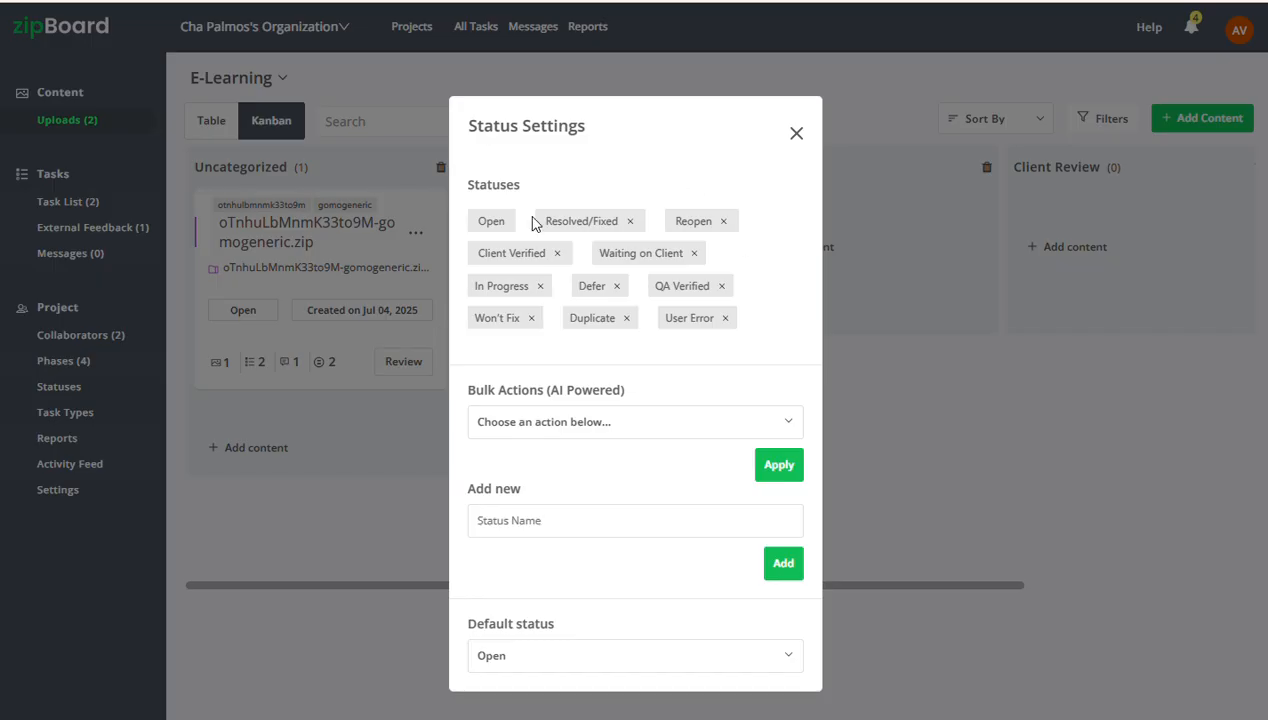
{"action": "left_click", "coordinate": [650, 432]}
{"action": "scroll", "coordinate": [643, 521], "scroll_direction": "down", "scroll_amount": 2}
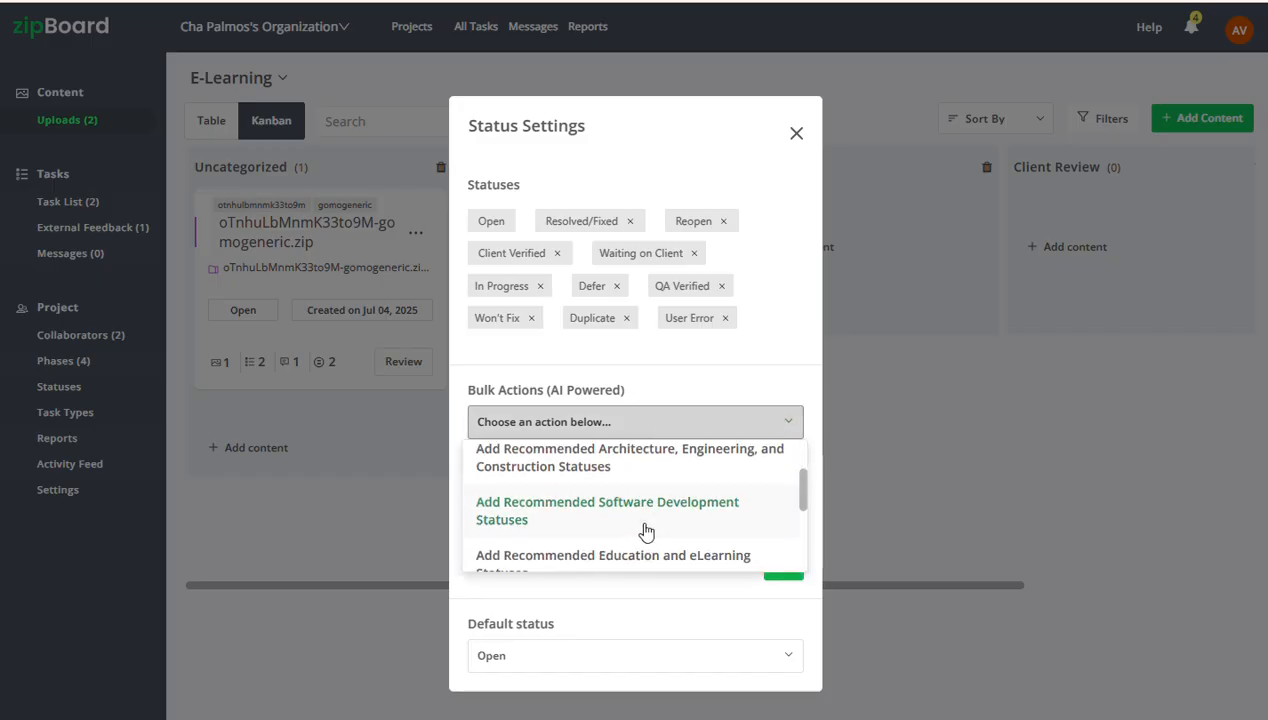
{"action": "left_click", "coordinate": [651, 554]}
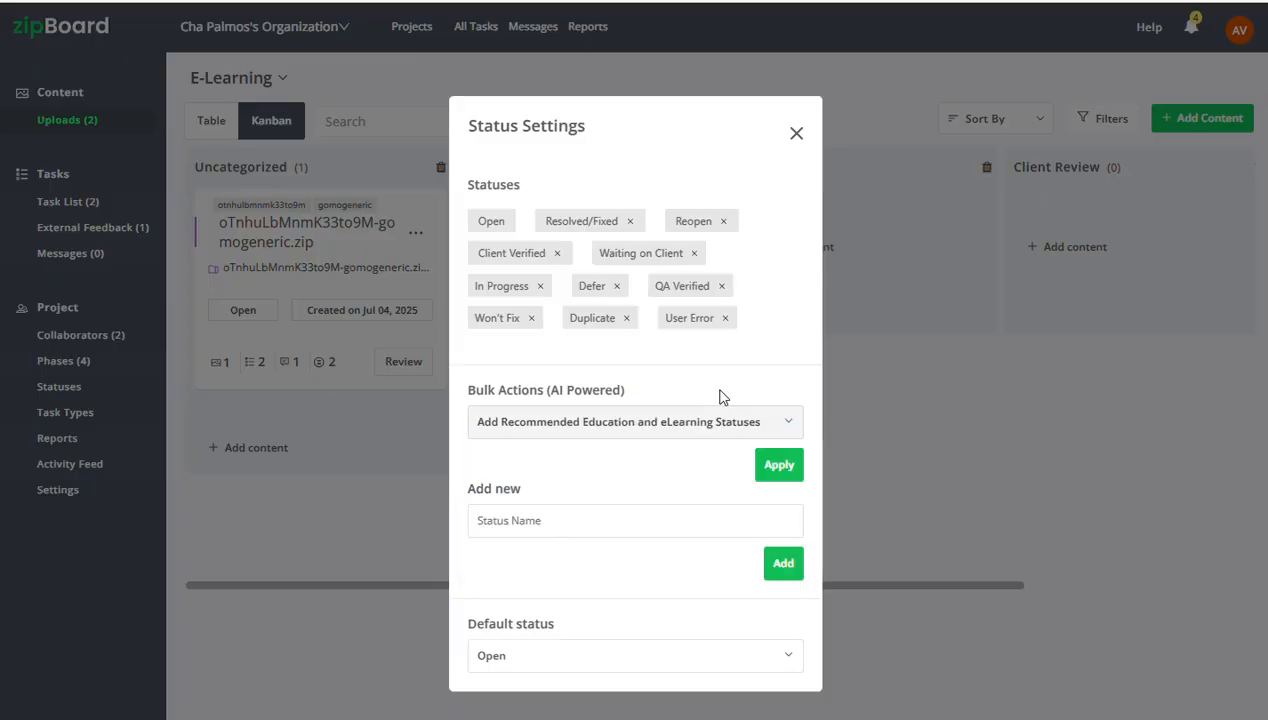
{"action": "left_click", "coordinate": [776, 468]}
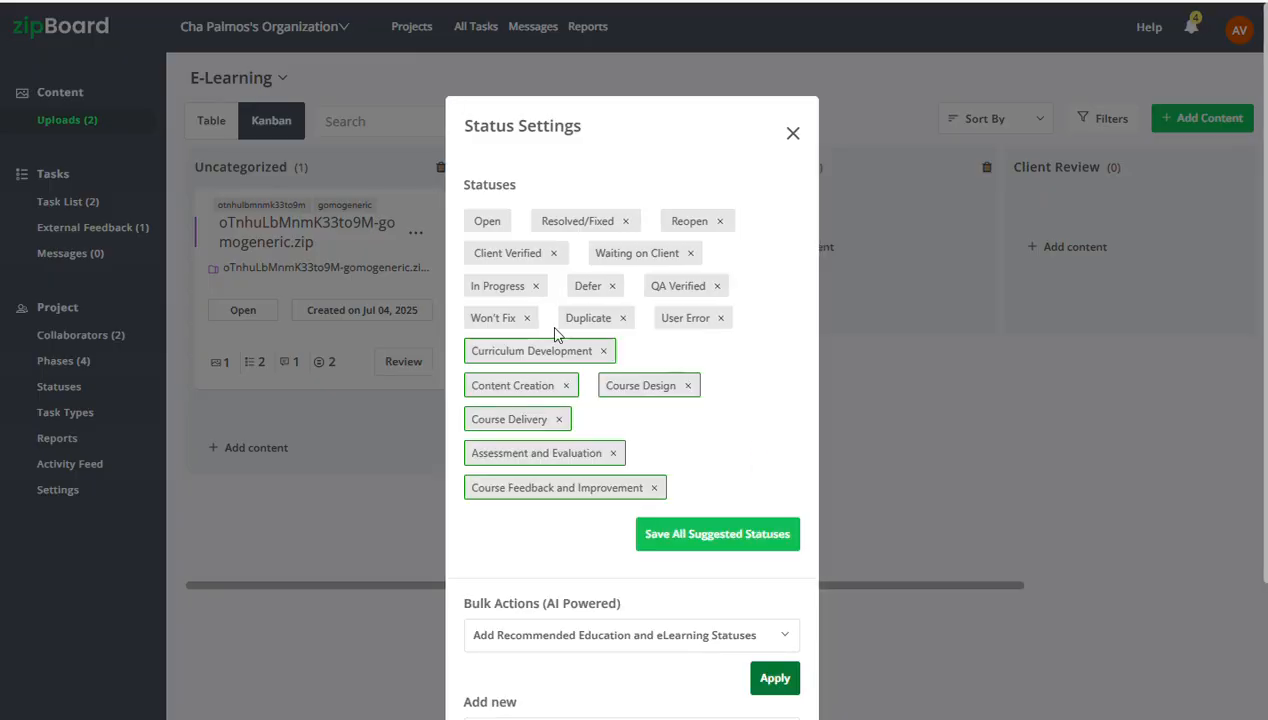
{"action": "scroll", "coordinate": [700, 450], "scroll_direction": "down", "scroll_amount": 2}
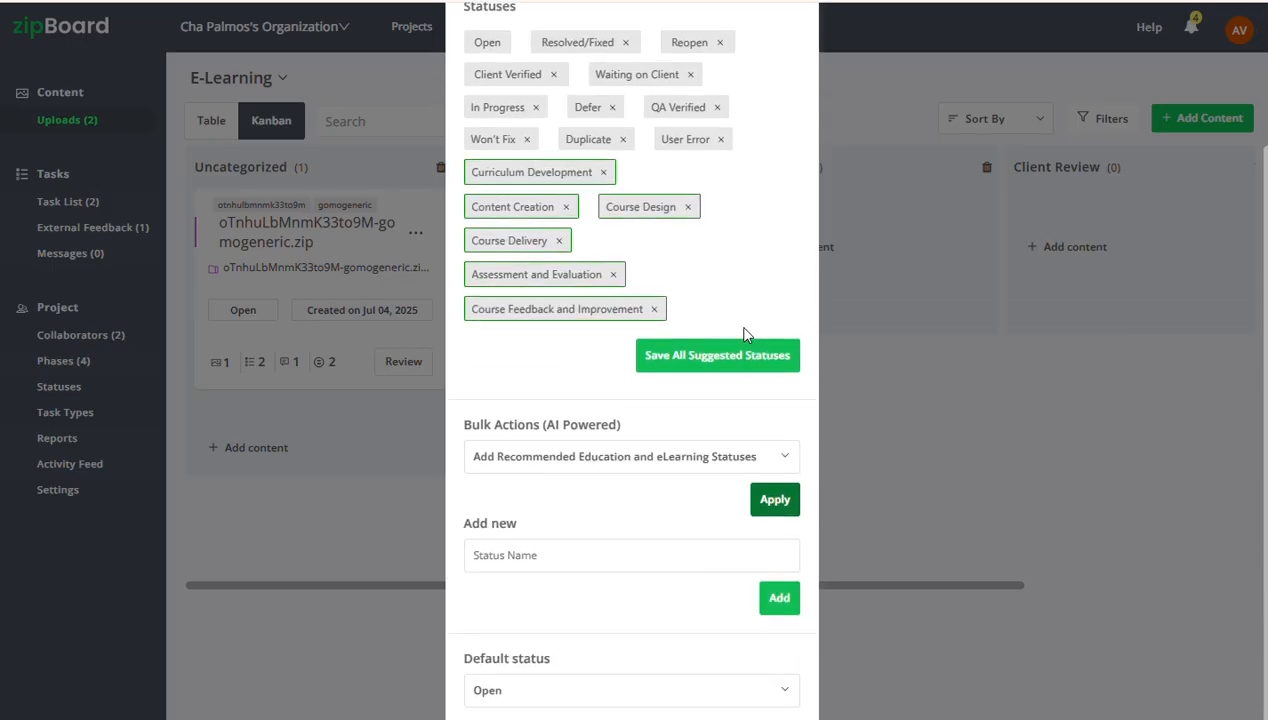
Browse the default status options in the status settings and deselect Open as the default status
{"action": "left_click", "coordinate": [553, 555]}
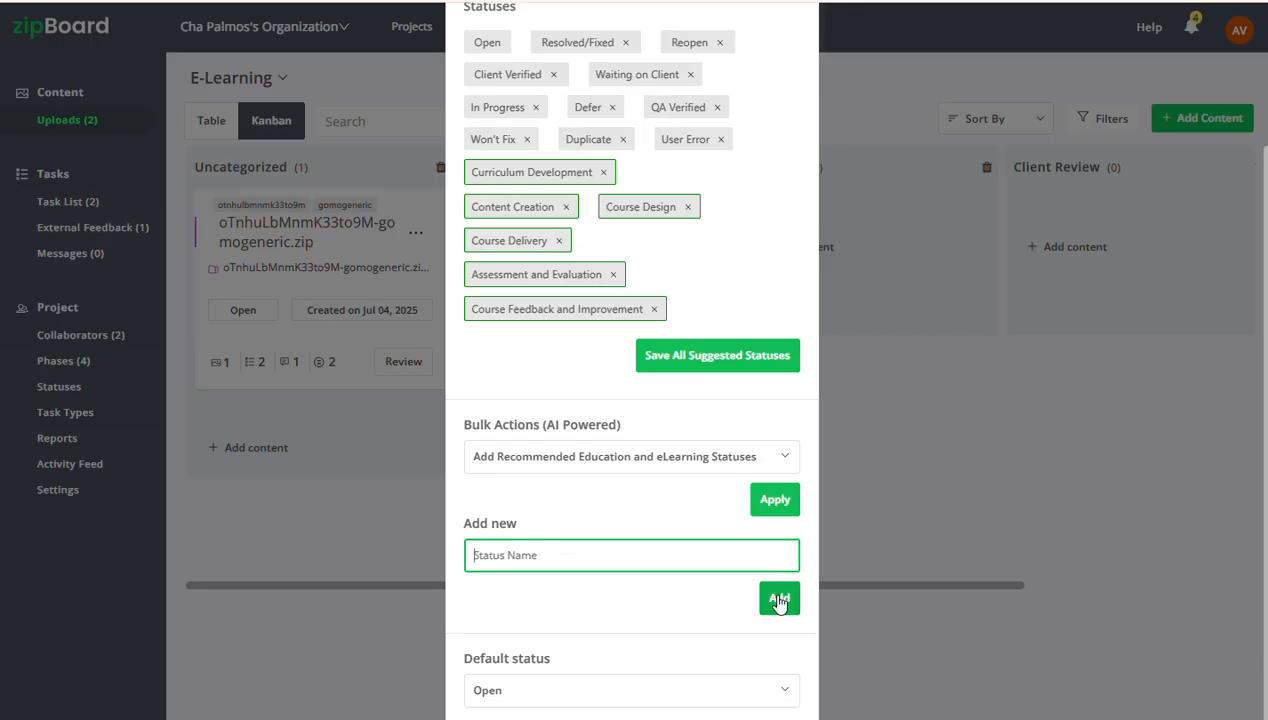
{"action": "left_click", "coordinate": [555, 704]}
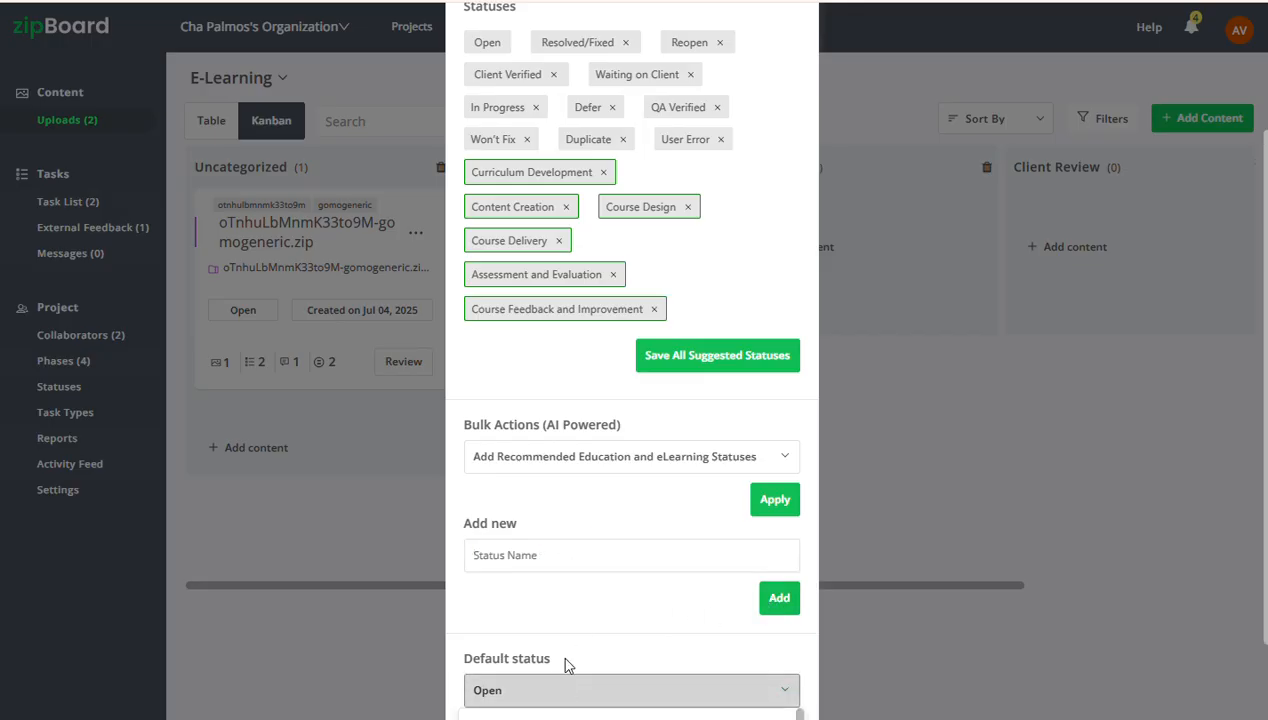
{"action": "scroll", "coordinate": [566, 657], "scroll_direction": "down", "scroll_amount": 2}
{"action": "scroll", "coordinate": [571, 650], "scroll_direction": "up", "scroll_amount": 1}
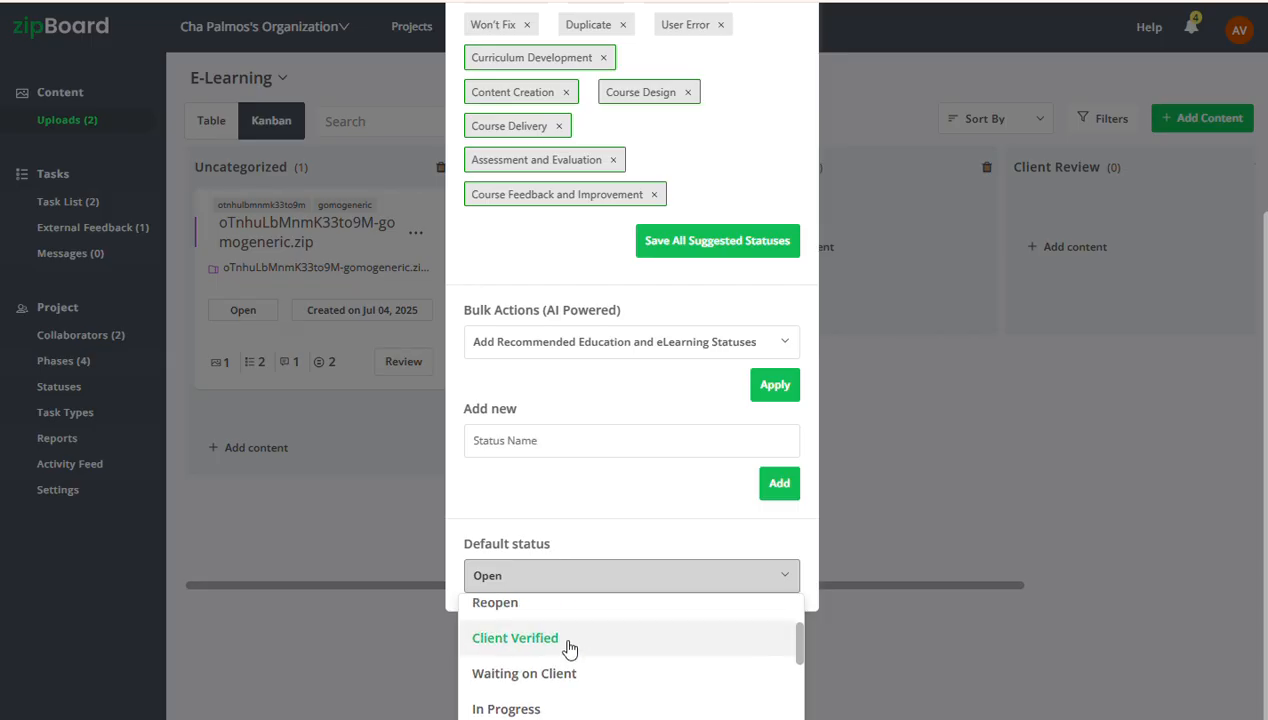
{"action": "scroll", "coordinate": [567, 640], "scroll_direction": "up", "scroll_amount": 2}
{"action": "left_click", "coordinate": [557, 632]}
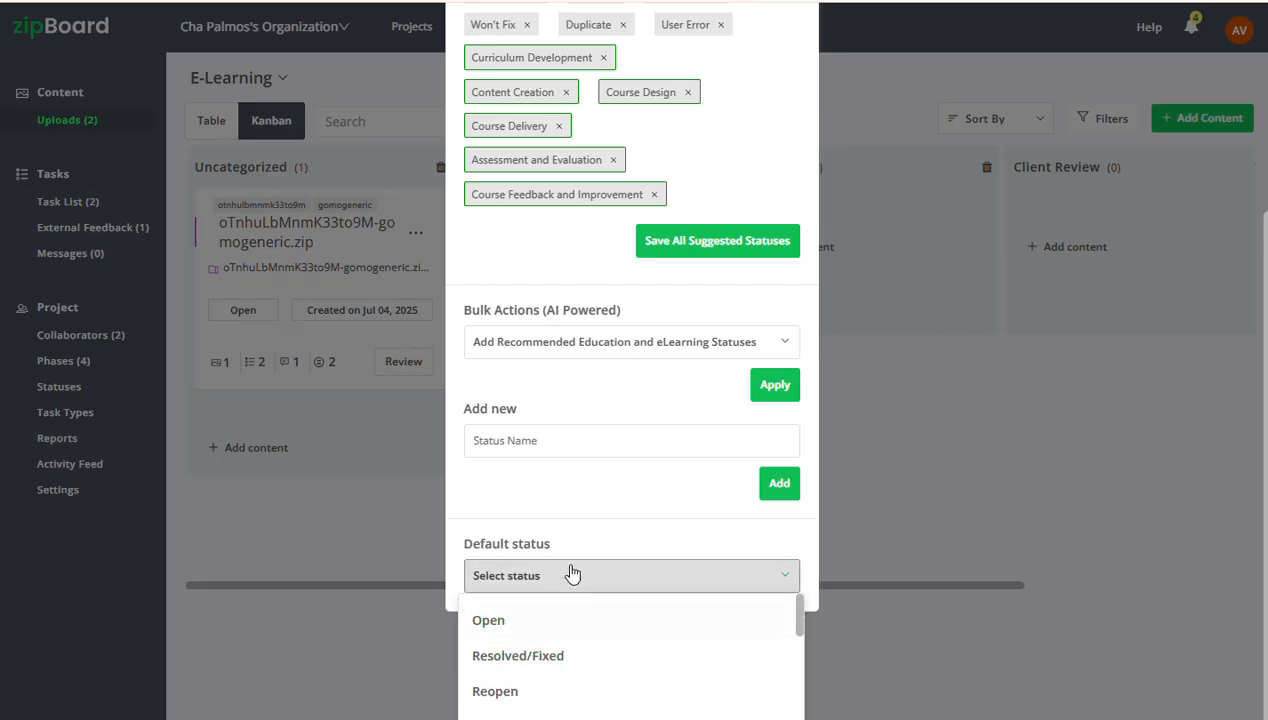
{"action": "scroll", "coordinate": [575, 515], "scroll_direction": "up", "scroll_amount": 3}
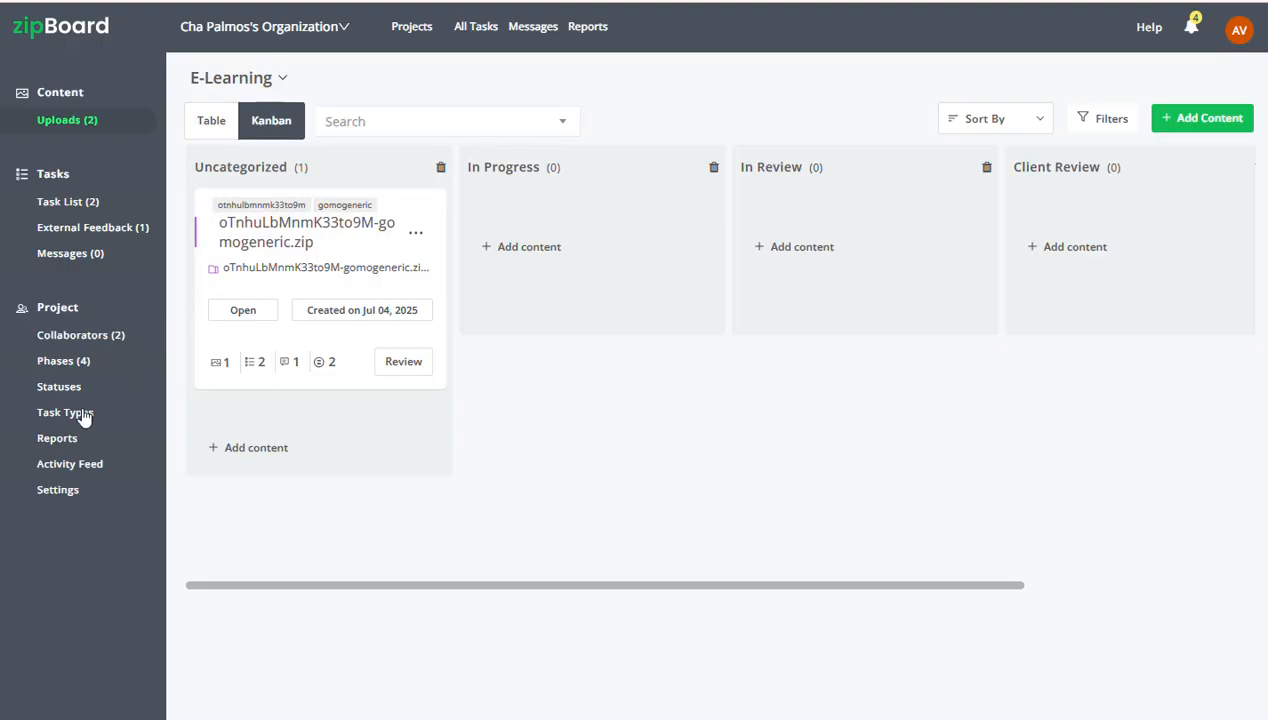
Generate the recommended Education and eLearning task types for the project with the AI-powered bulk action
{"action": "left_click", "coordinate": [66, 412]}
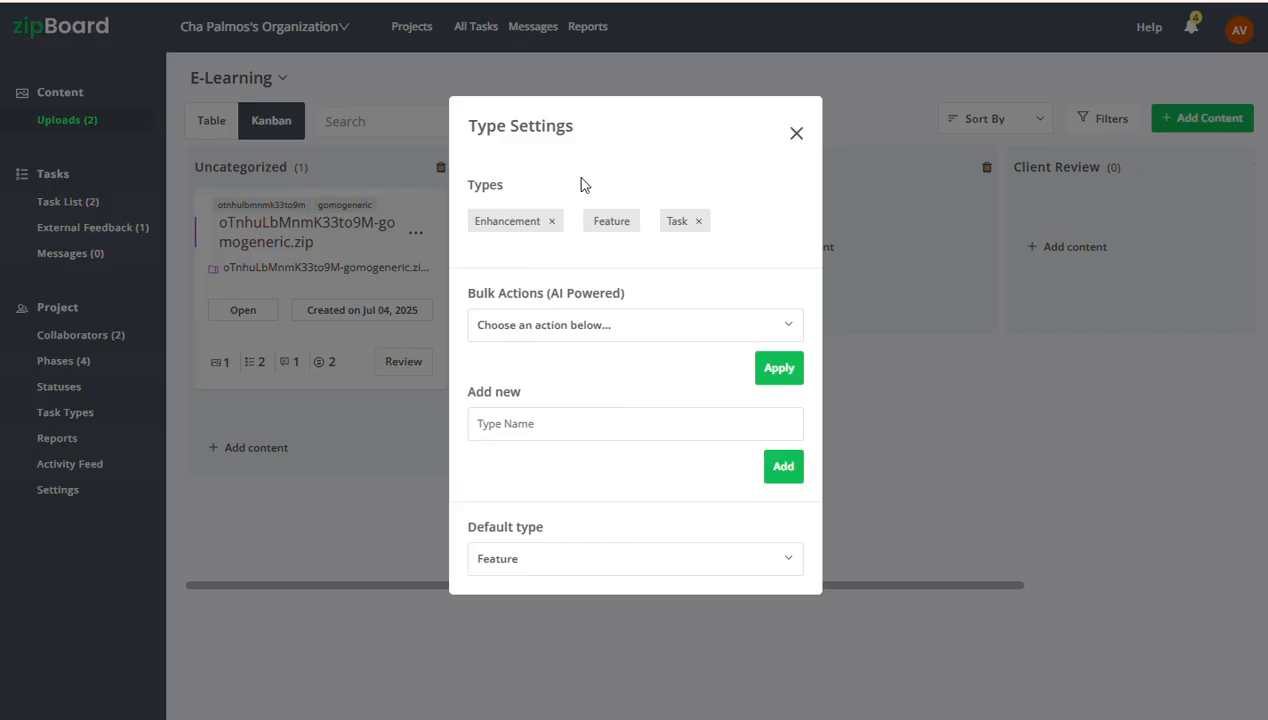
{"action": "left_click", "coordinate": [608, 345]}
{"action": "scroll", "coordinate": [612, 414], "scroll_direction": "down", "scroll_amount": 1}
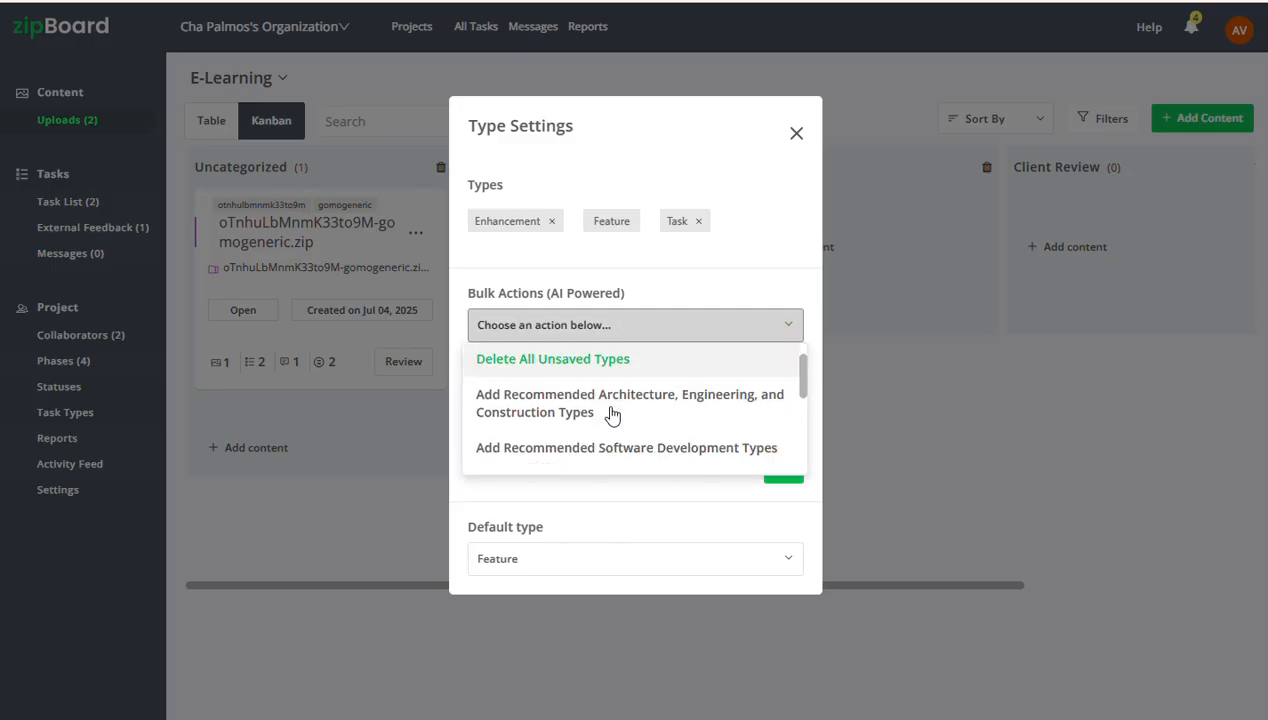
{"action": "scroll", "coordinate": [612, 414], "scroll_direction": "down", "scroll_amount": 1}
{"action": "left_click", "coordinate": [640, 447]}
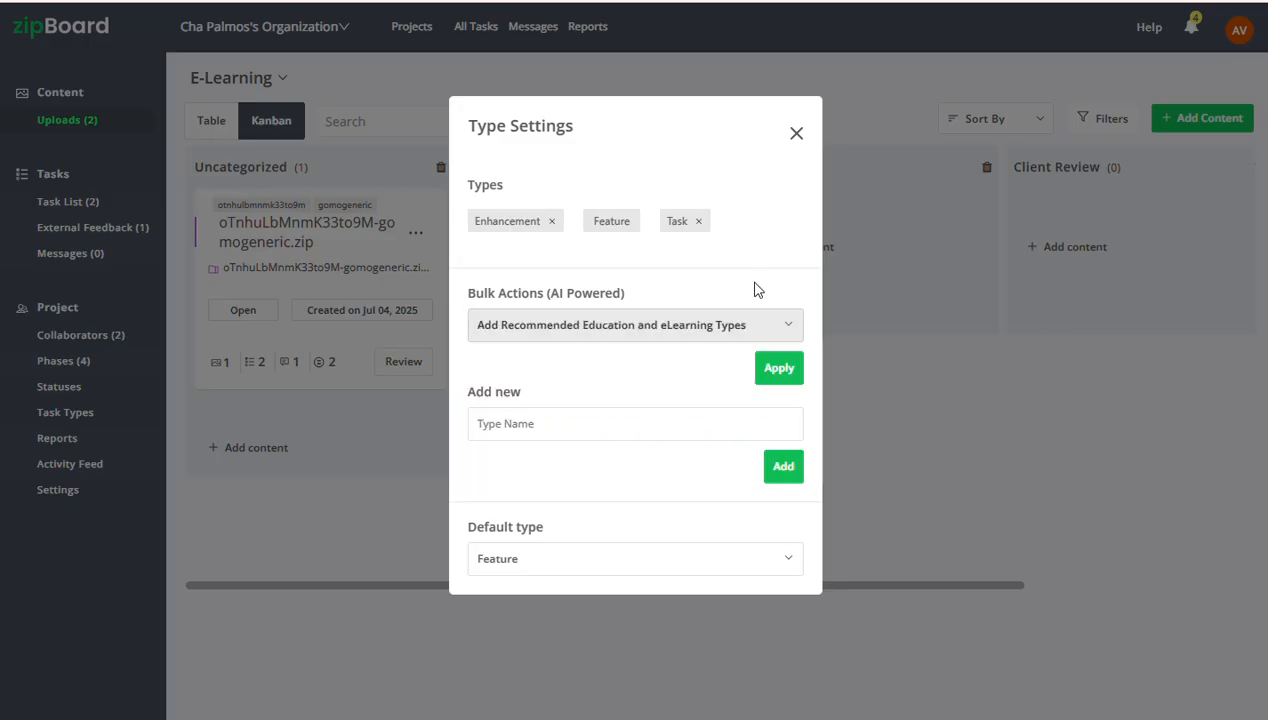
{"action": "left_click", "coordinate": [776, 375]}
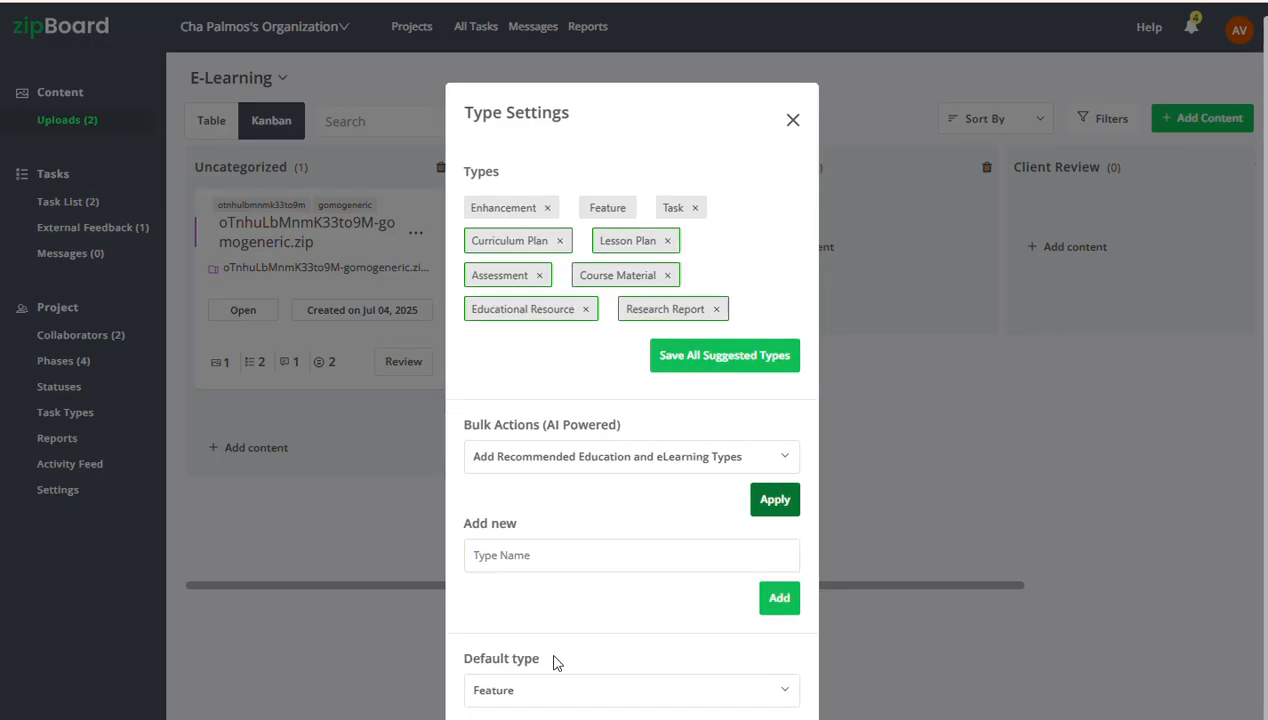
Deselect Feature as the default type in the project's type settings
{"action": "left_click", "coordinate": [533, 691]}
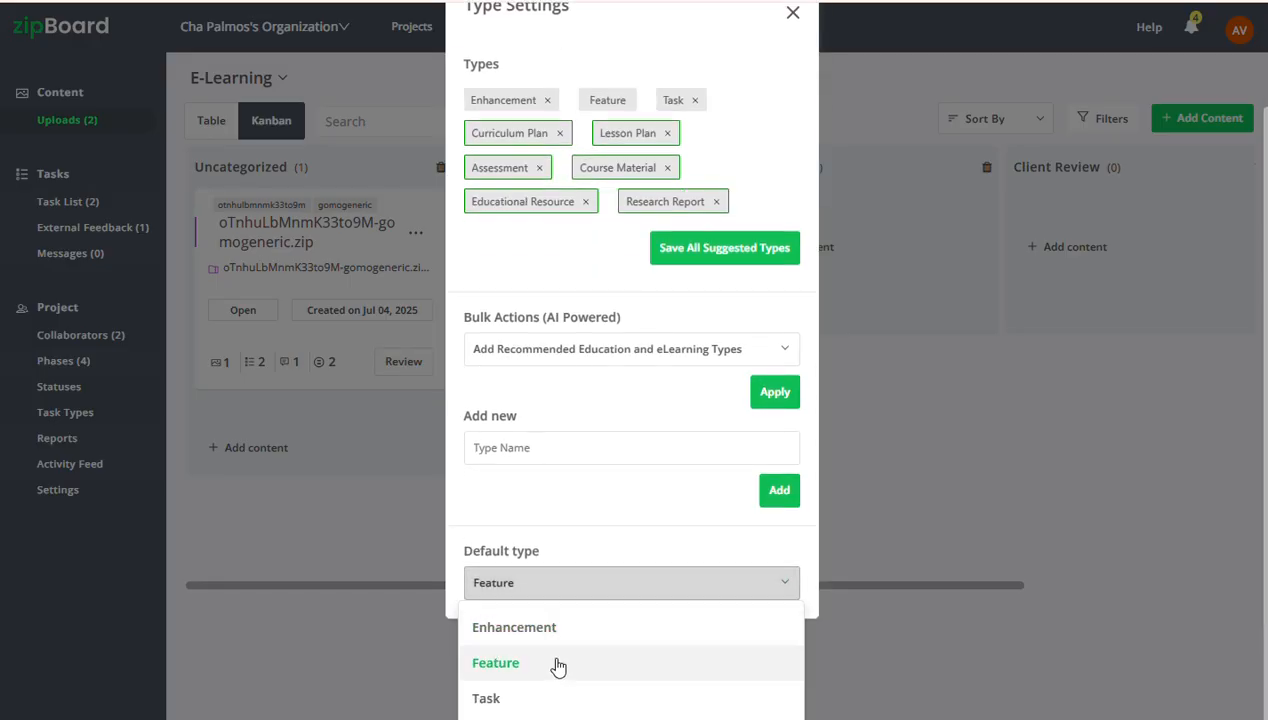
{"action": "left_click", "coordinate": [584, 488]}
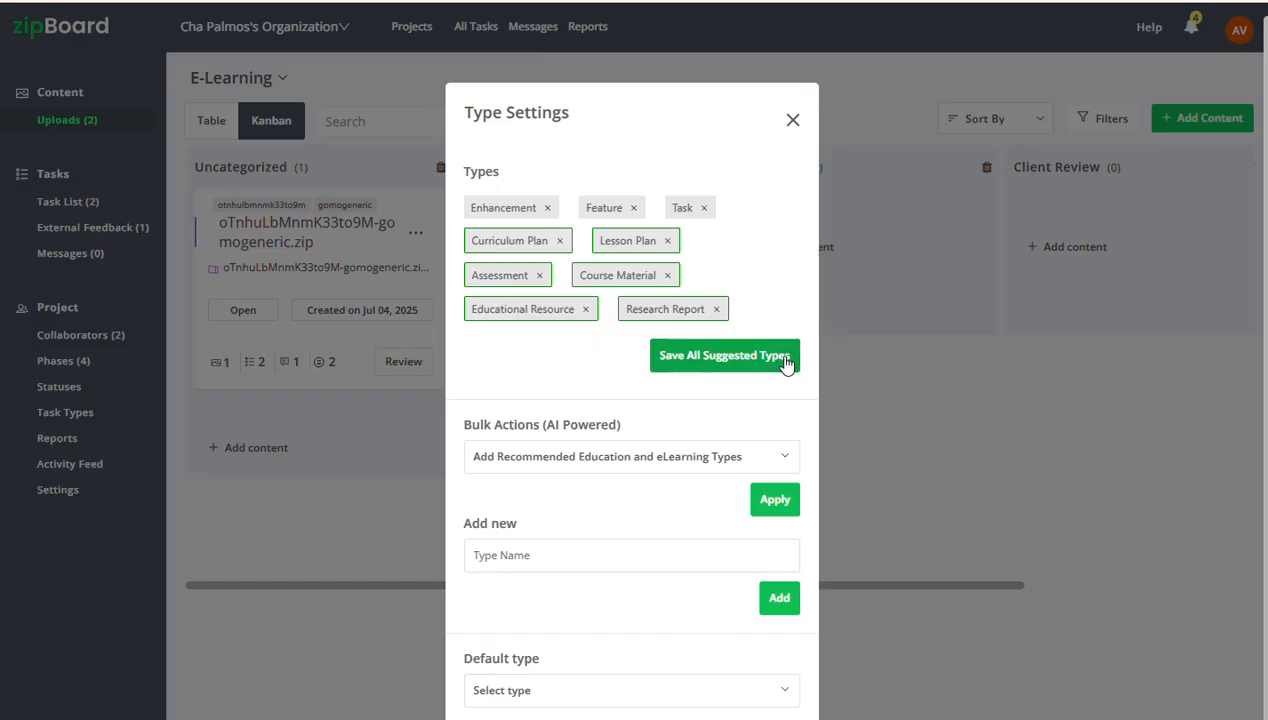
{"action": "scroll", "coordinate": [580, 274], "scroll_direction": "up", "scroll_amount": 1}
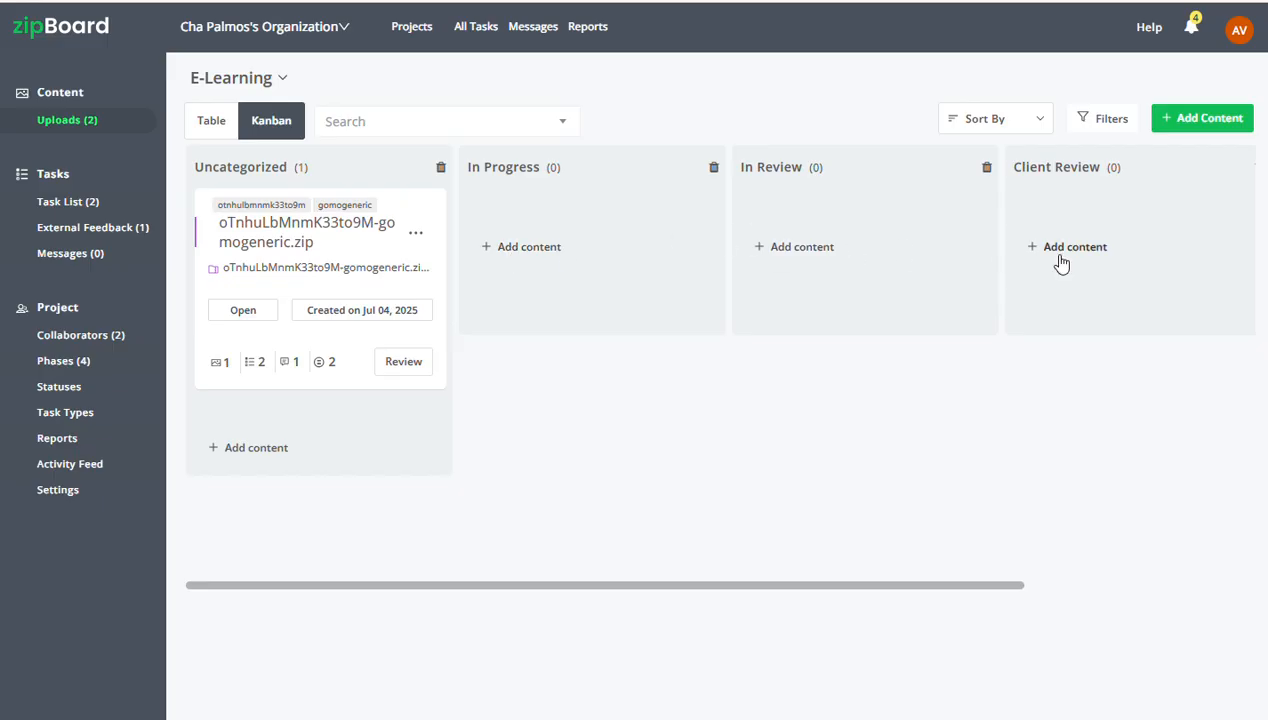
Examine the content types that can be added to the project and view the PDF upload form without uploading a file
{"action": "left_click", "coordinate": [1184, 120]}
{"action": "left_click", "coordinate": [1184, 120]}
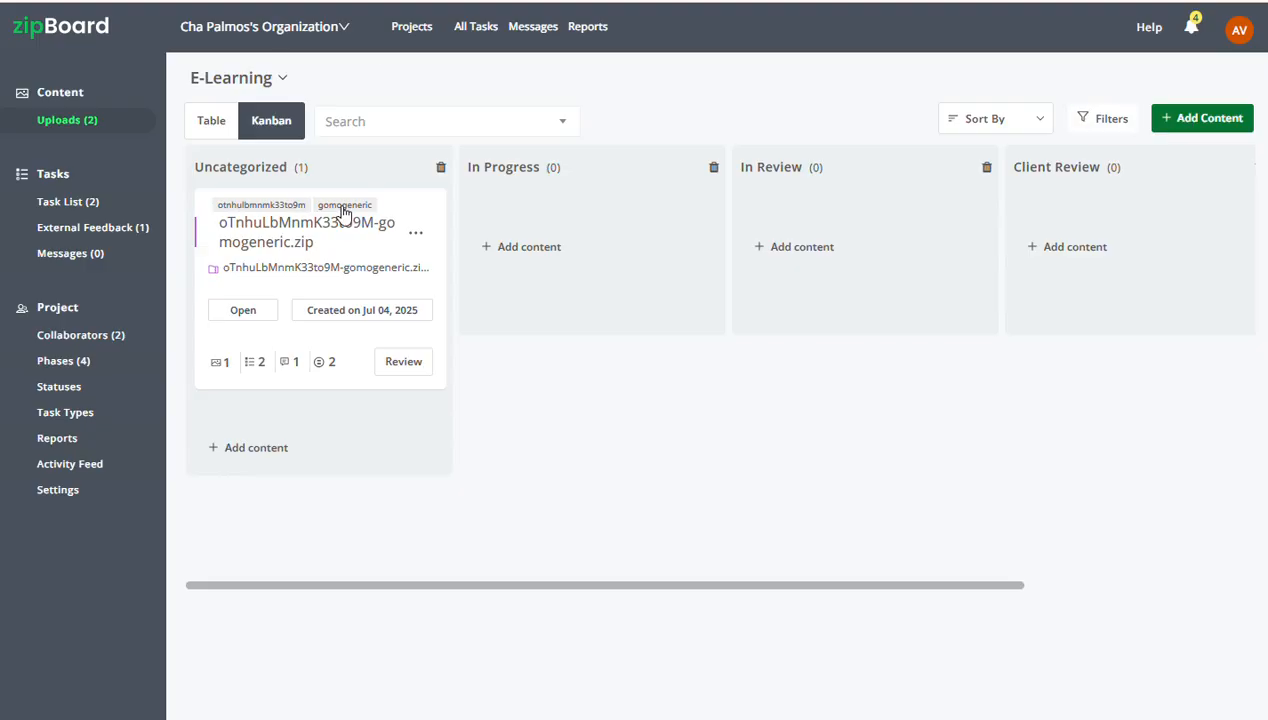
{"action": "left_click", "coordinate": [1192, 128]}
{"action": "left_click", "coordinate": [1192, 128]}
{"action": "left_click", "coordinate": [1192, 128]}
{"action": "left_click", "coordinate": [1118, 408]}
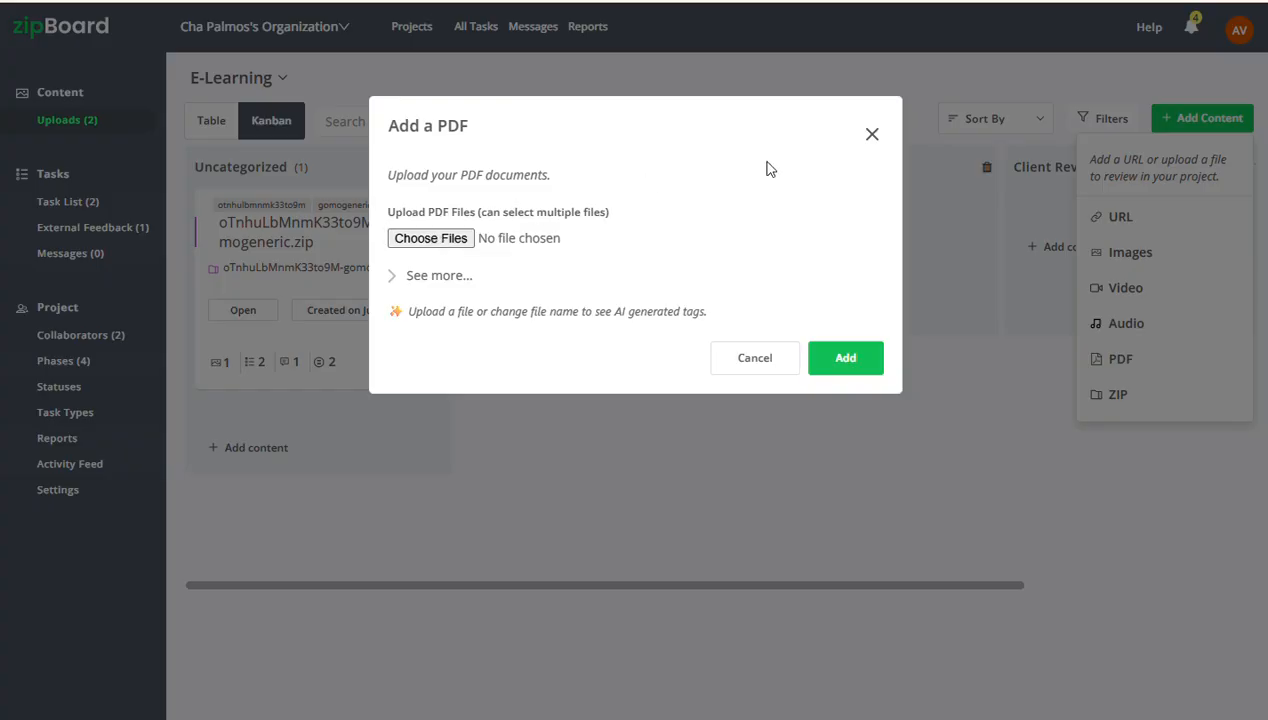
{"action": "left_click", "coordinate": [872, 135]}
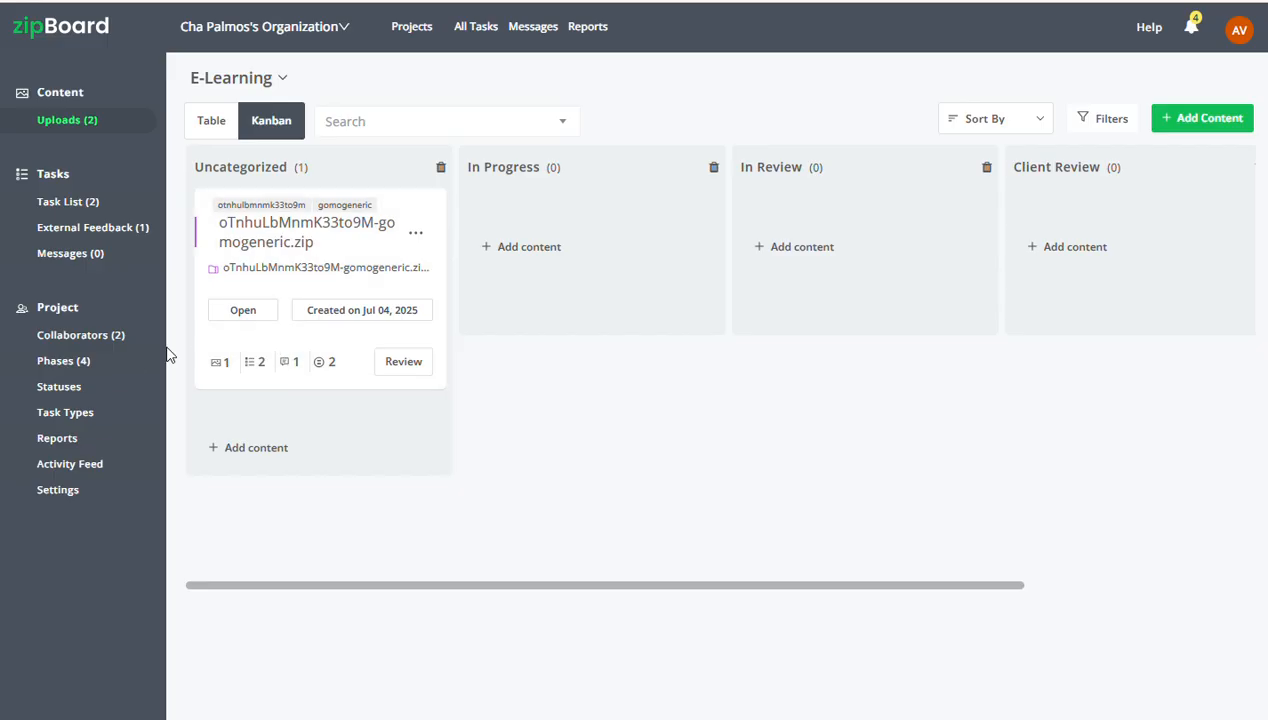
View the project's collaborators and the form for inviting new collaborators by email, without sending an invitation
{"action": "left_click", "coordinate": [56, 342]}
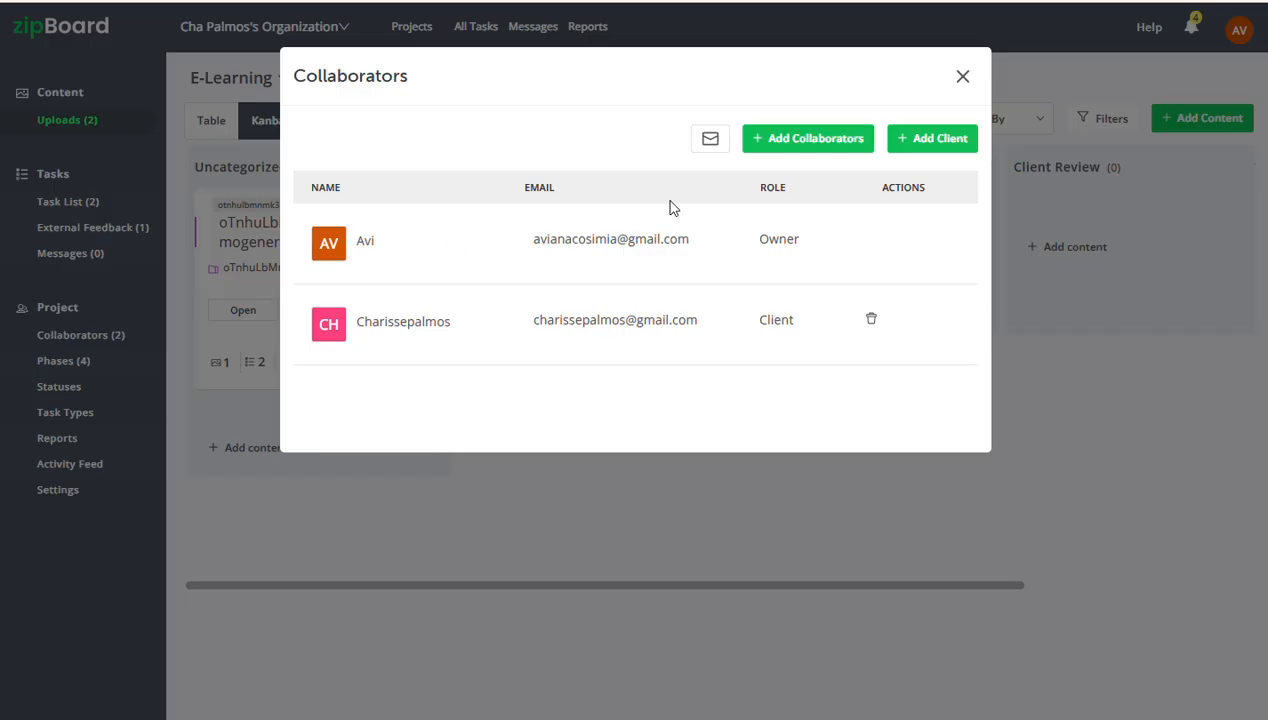
{"action": "left_click", "coordinate": [800, 146]}
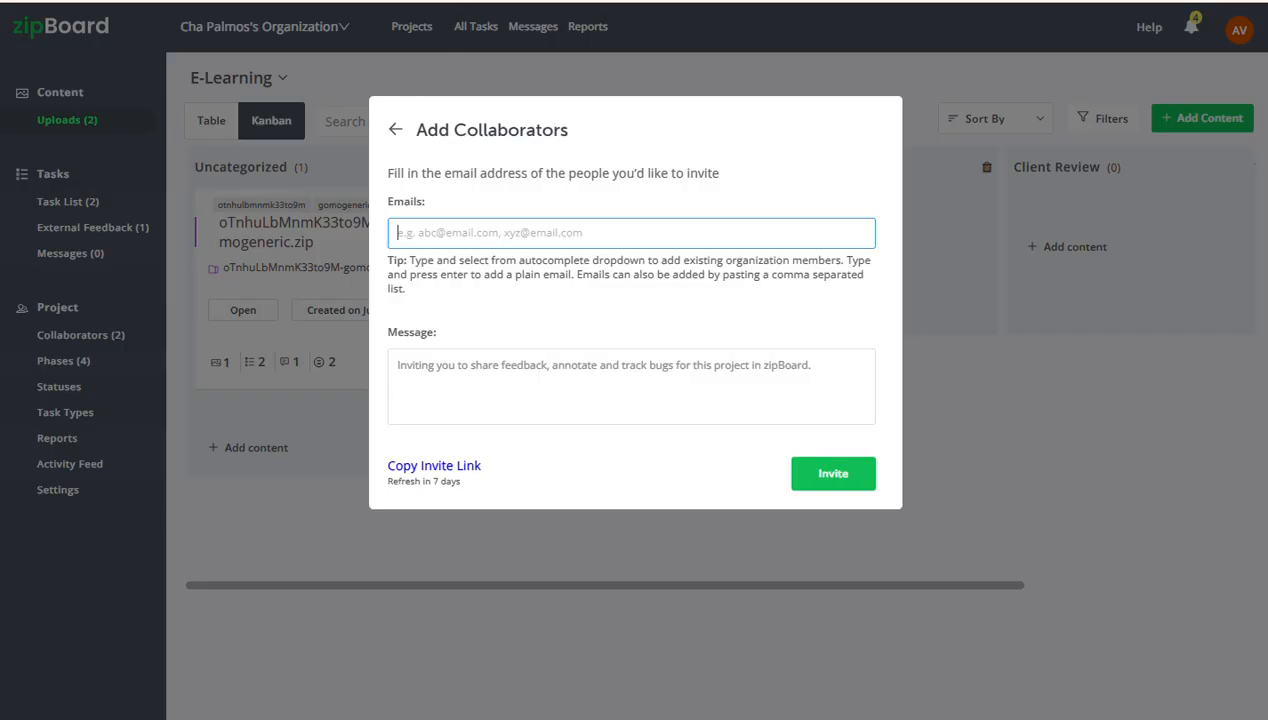
{"action": "left_click", "coordinate": [396, 129]}
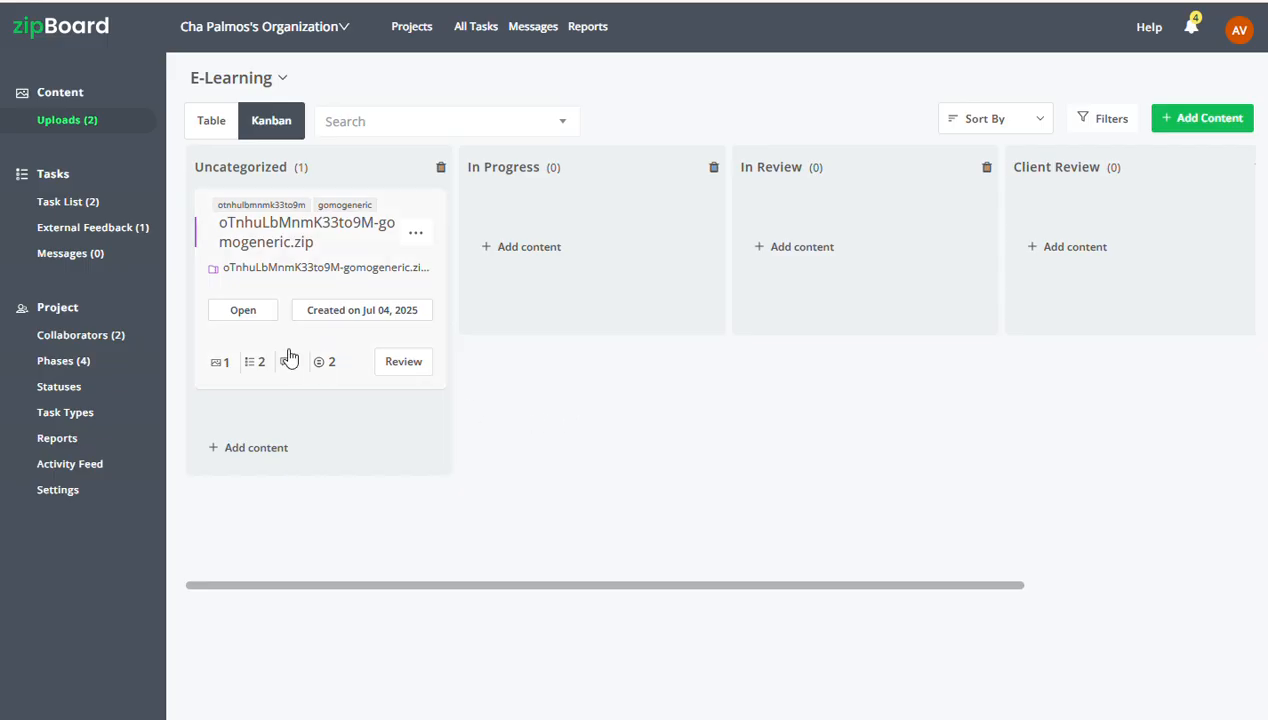
Examine the review details of the gomogeneric.zip upload, including its versions, reviewers, due date, phase and tags
{"action": "left_click", "coordinate": [316, 256]}
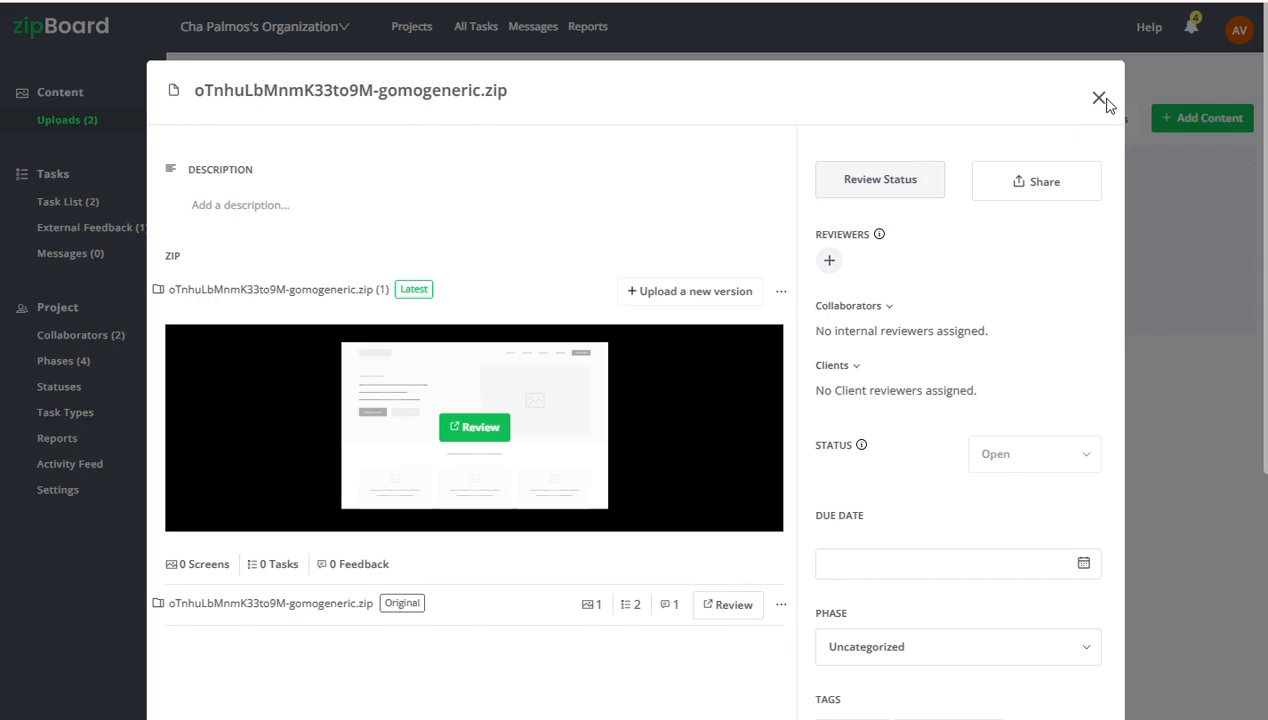
{"action": "scroll", "coordinate": [983, 170], "scroll_direction": "down", "scroll_amount": 3}
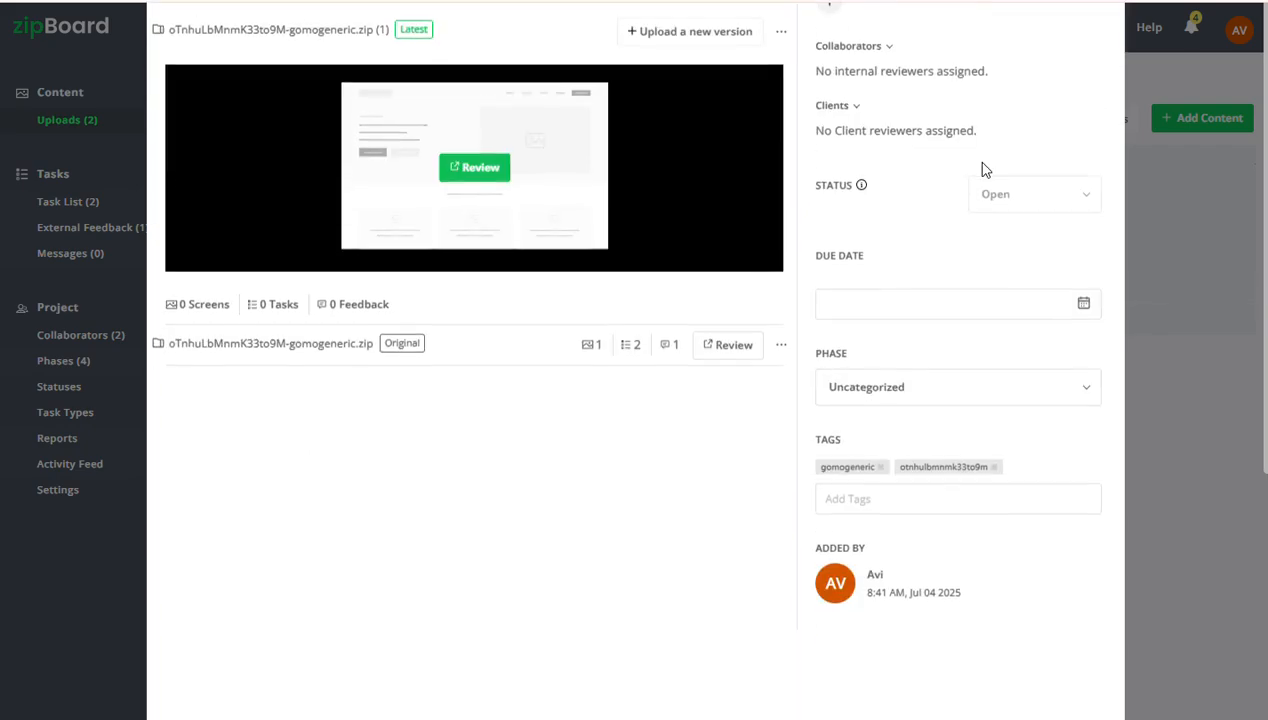
{"action": "key", "text": "Escape"}
In the gomogeneric.zip review, circle the Technical Information timing with a thick pencil stroke and add the comment "change the timing"
{"action": "left_click", "coordinate": [405, 367]}
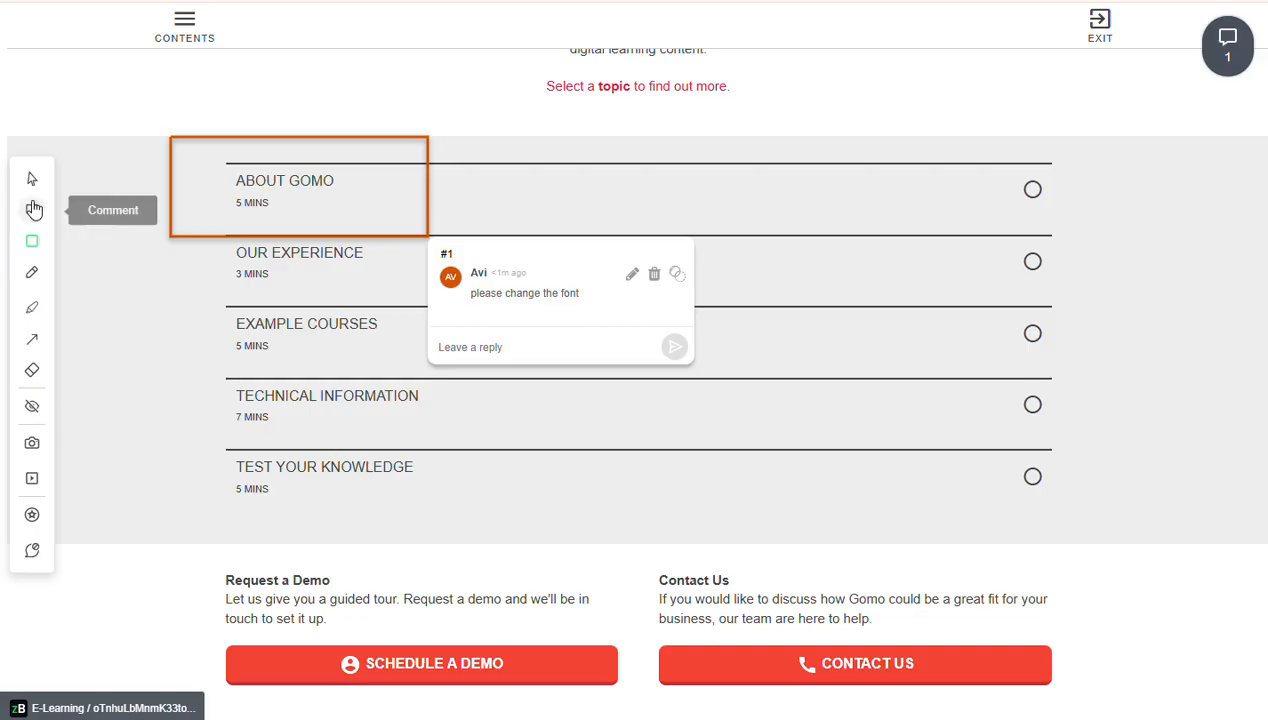
{"action": "left_click", "coordinate": [33, 276]}
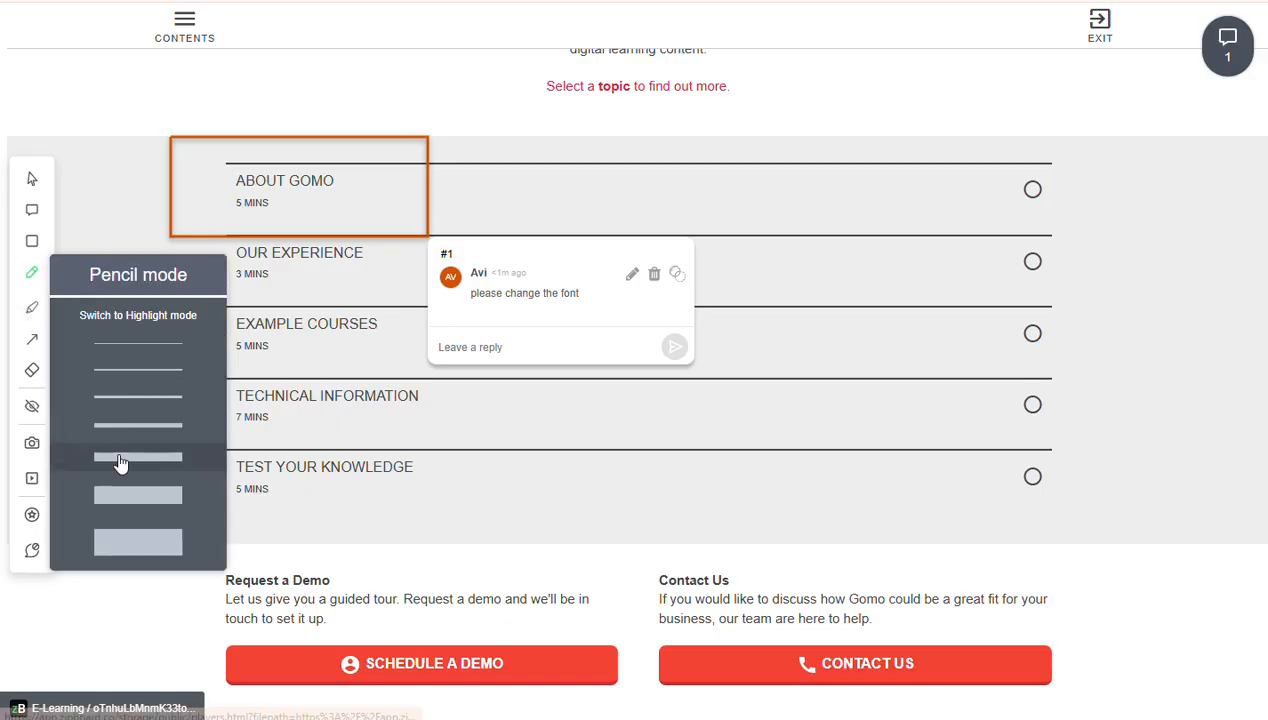
{"action": "left_click", "coordinate": [120, 462]}
{"action": "mouse_move", "coordinate": [256, 362]}
{"action": "left_mouse_down"}
{"action": "mouse_move", "coordinate": [173, 494]}
{"action": "mouse_move", "coordinate": [335, 388]}
{"action": "mouse_move", "coordinate": [228, 362]}
{"action": "left_mouse_up"}
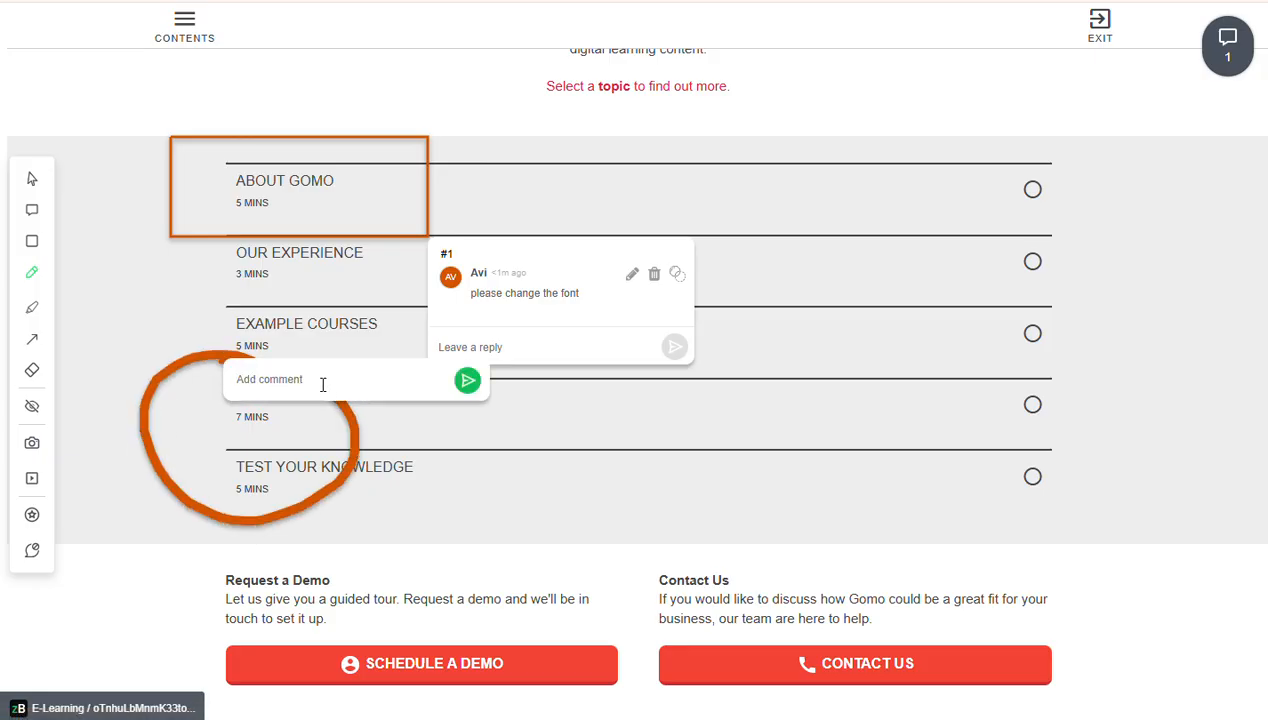
{"action": "type", "text": "change the timing"}
{"action": "left_click", "coordinate": [467, 380]}
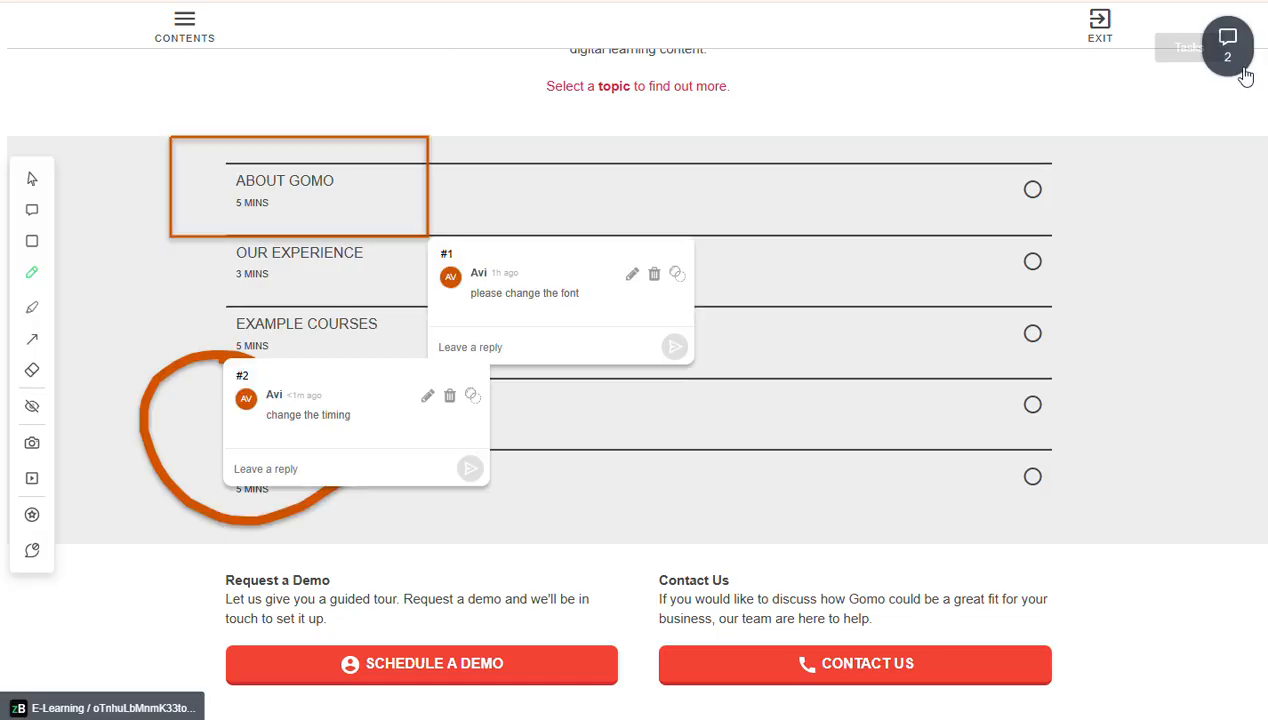
View the list of review comments, close it and open the project's task list
{"action": "left_click", "coordinate": [1226, 50]}
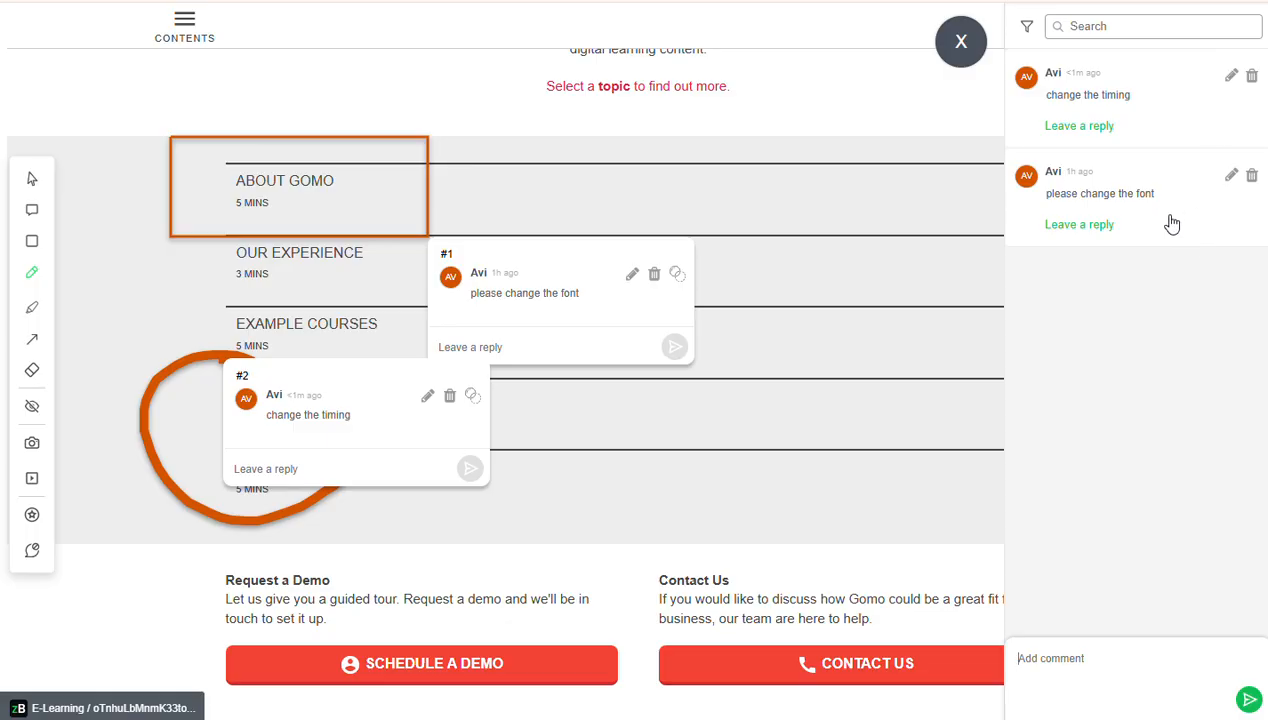
{"action": "left_click", "coordinate": [962, 43]}
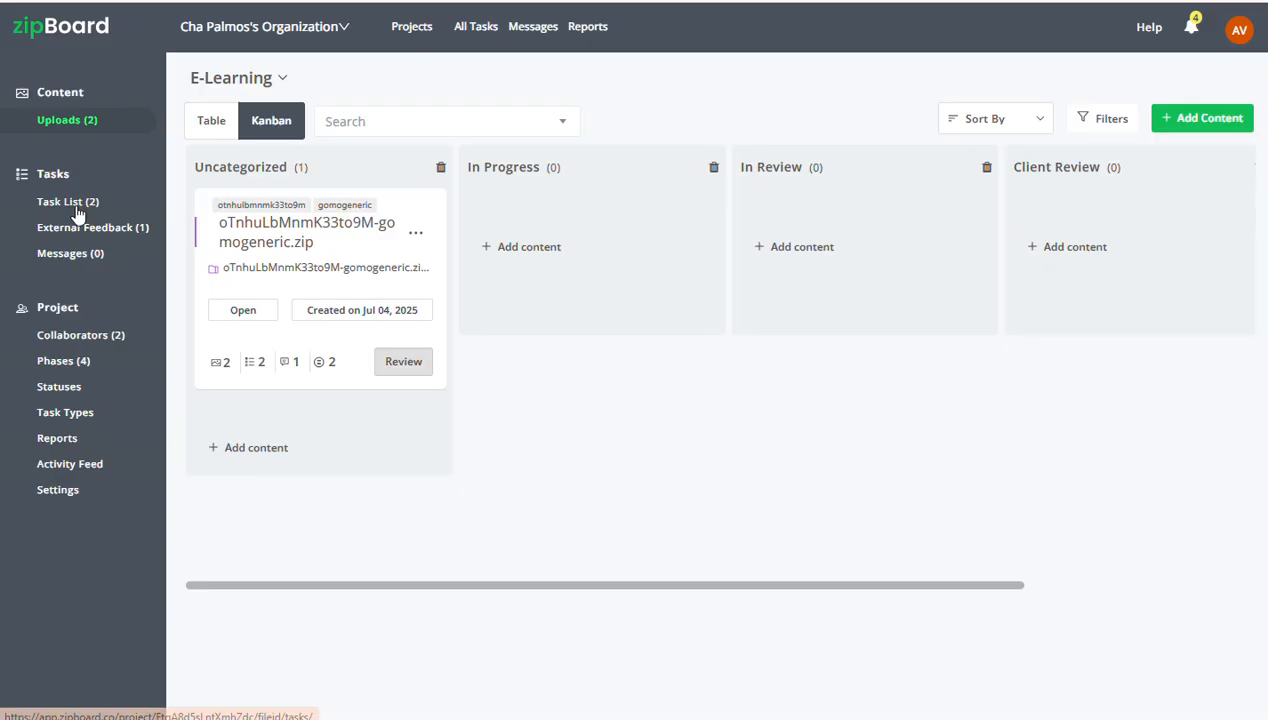
{"action": "left_click", "coordinate": [72, 208]}
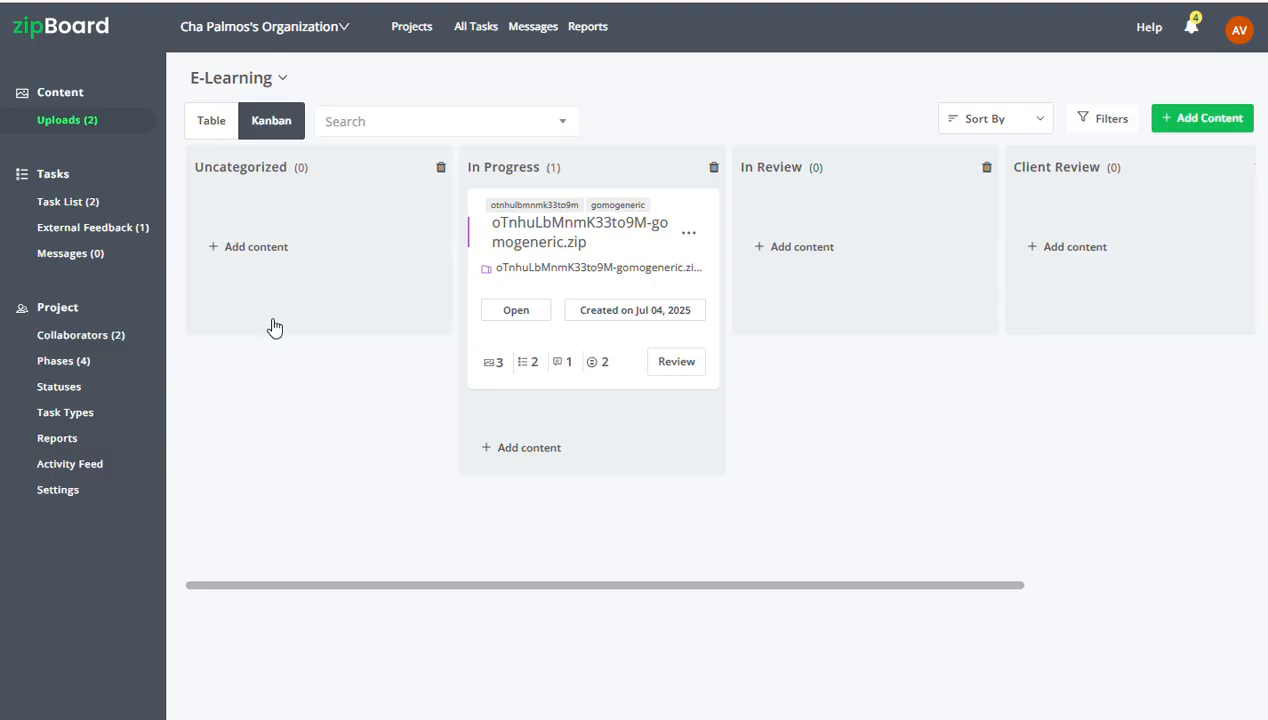
View the project's form for inviting clients by email and dismiss it without sending an invitation
{"action": "left_click", "coordinate": [97, 343]}
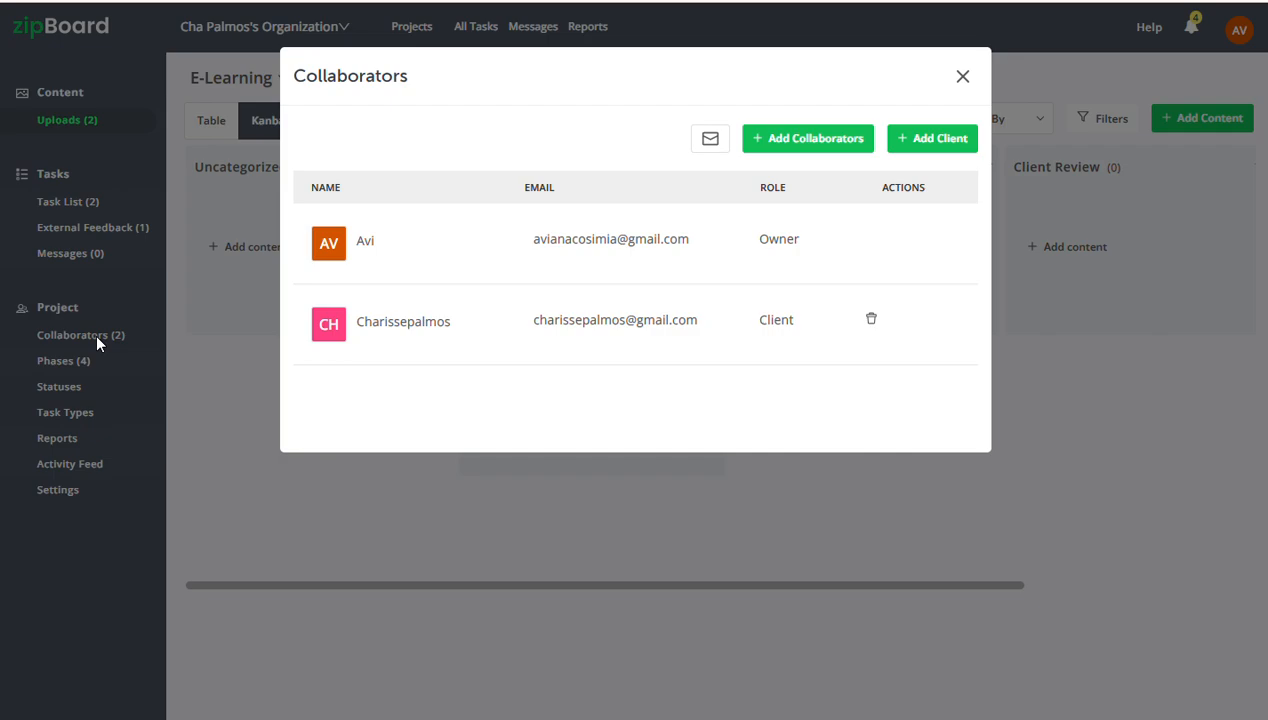
{"action": "left_click", "coordinate": [934, 138]}
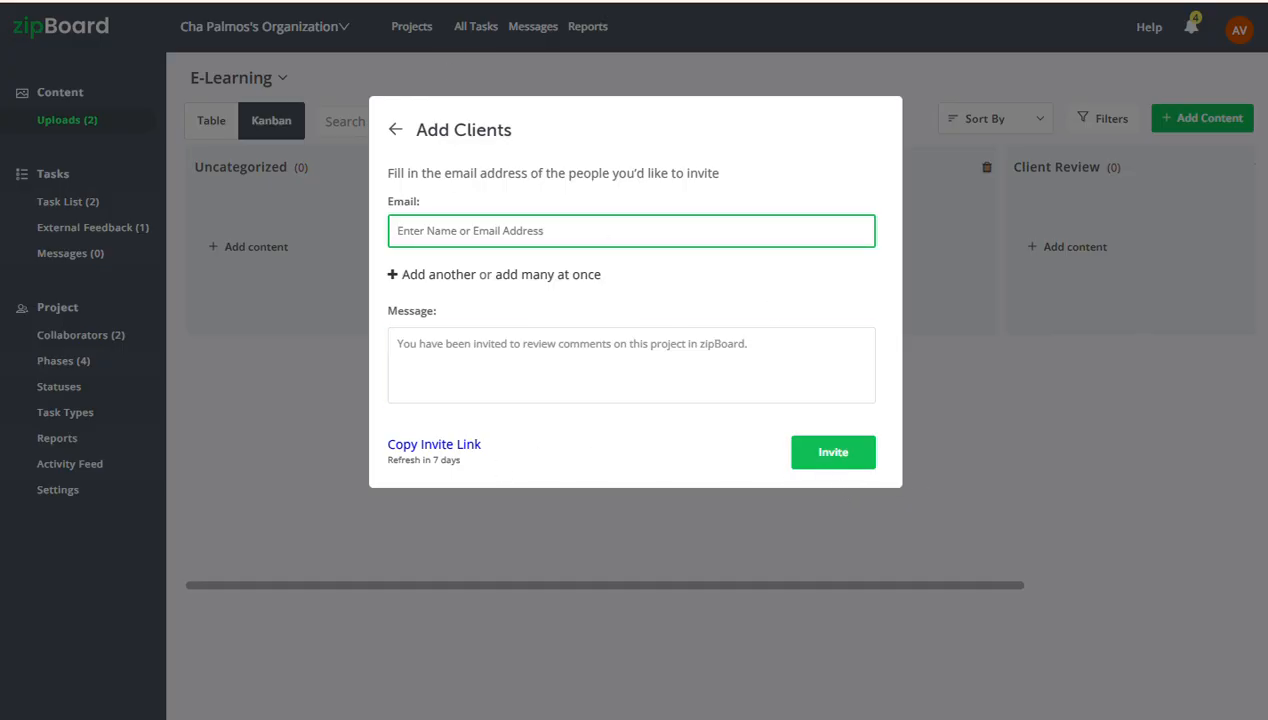
{"action": "left_click", "coordinate": [690, 530]}
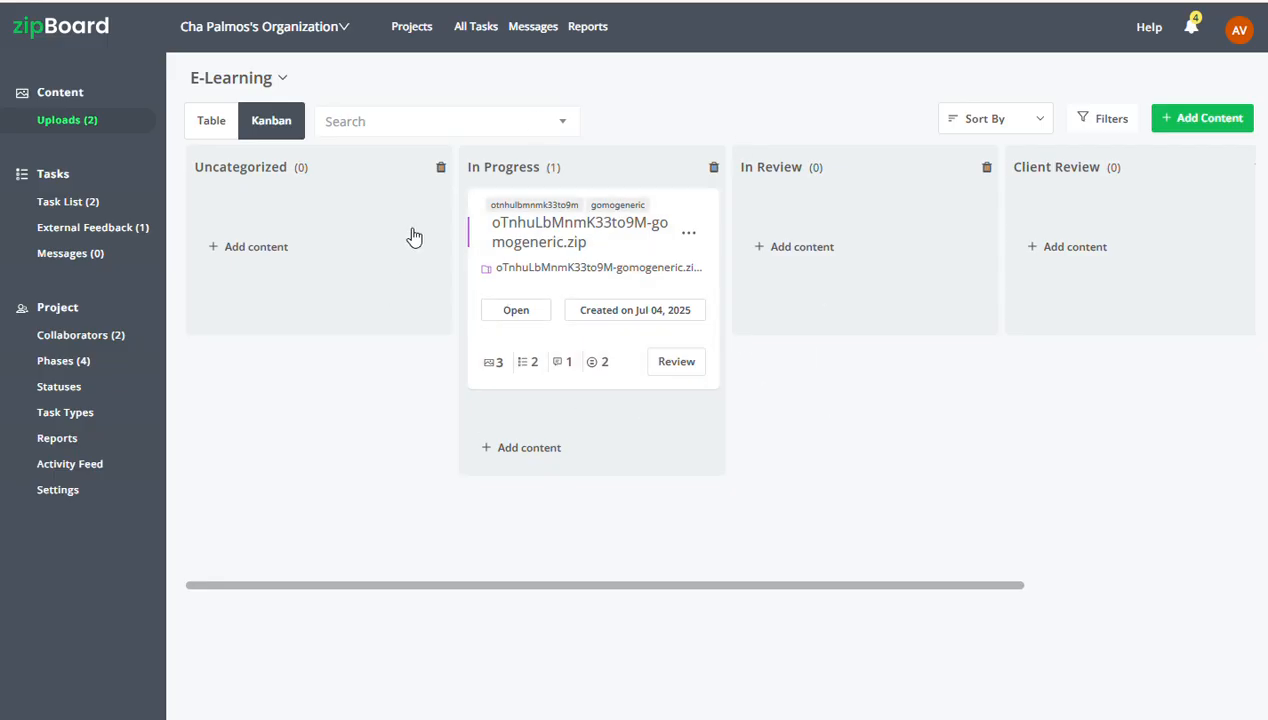
Open the sharing options of the gomogeneric.zip upload and select the listed client to share the file with
{"action": "left_click", "coordinate": [692, 237]}
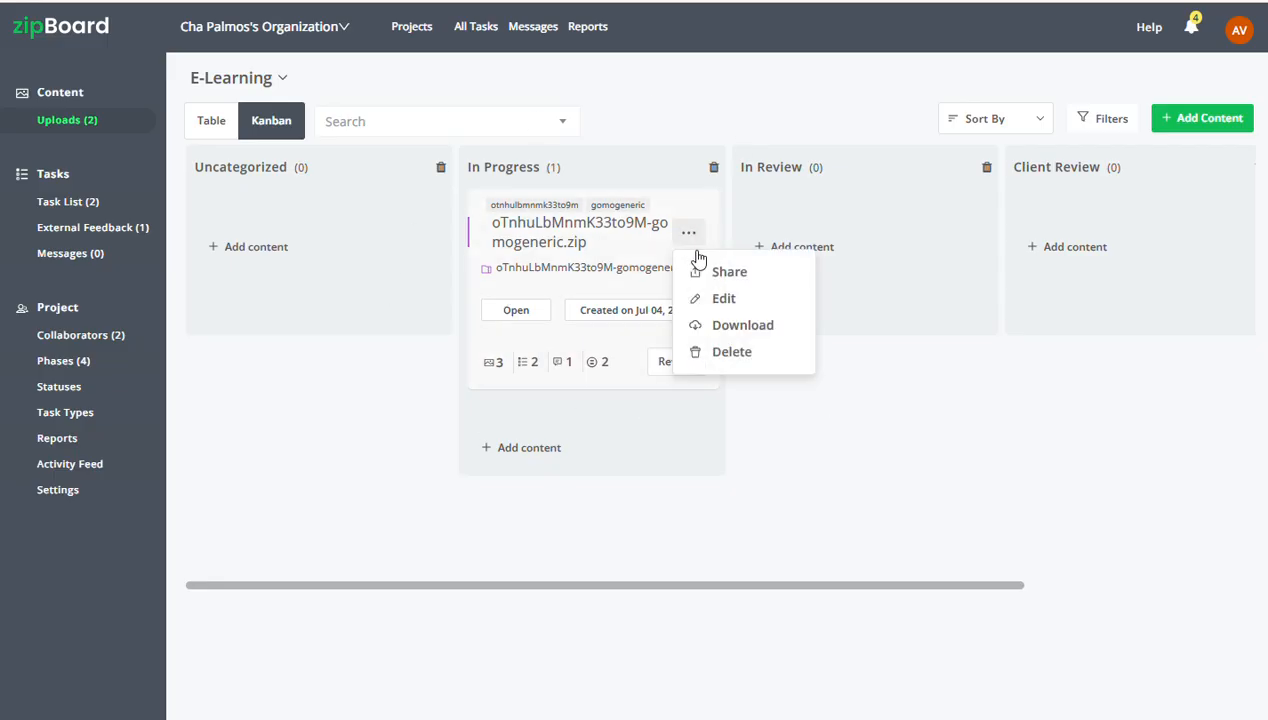
{"action": "left_click", "coordinate": [702, 273]}
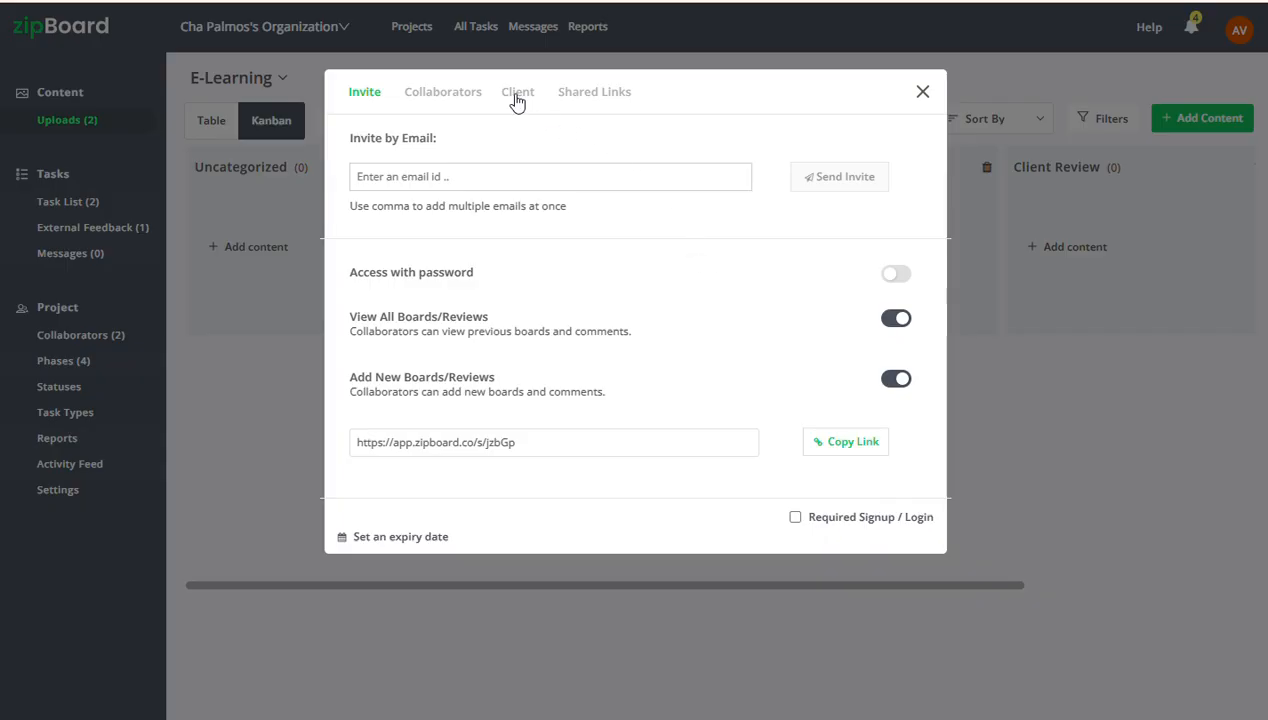
{"action": "left_click", "coordinate": [516, 95]}
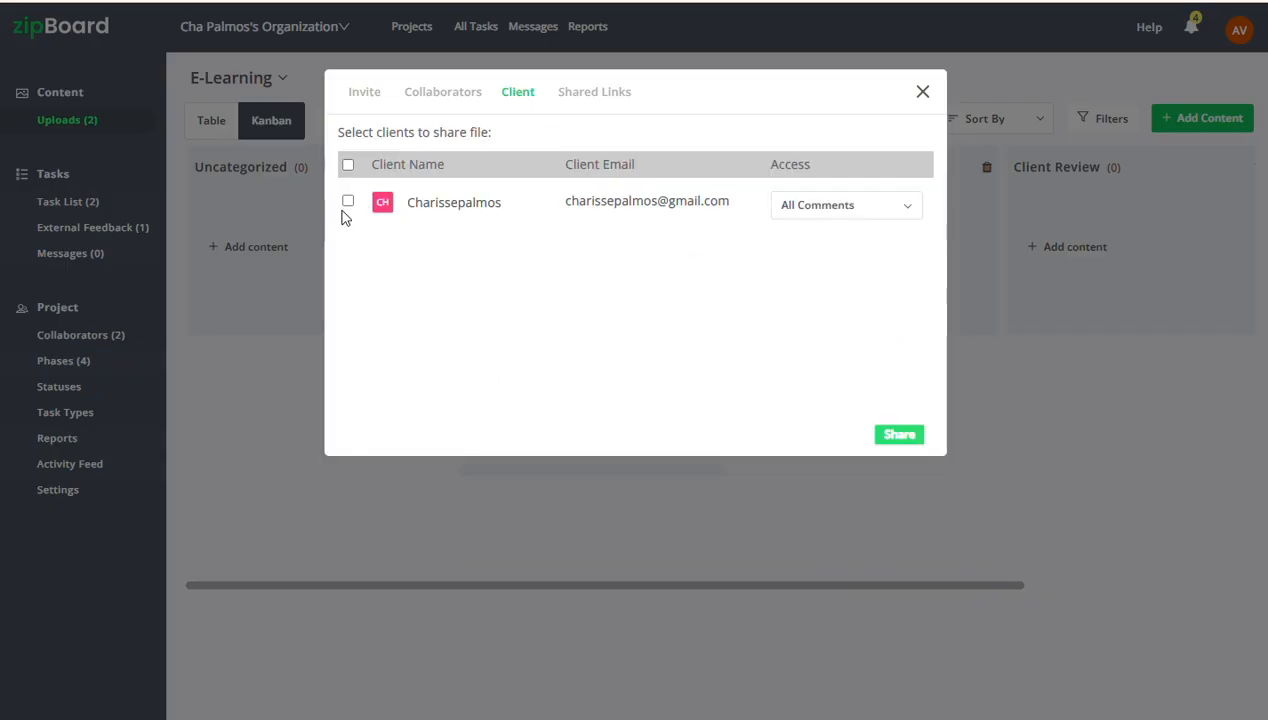
{"action": "left_click", "coordinate": [347, 202]}
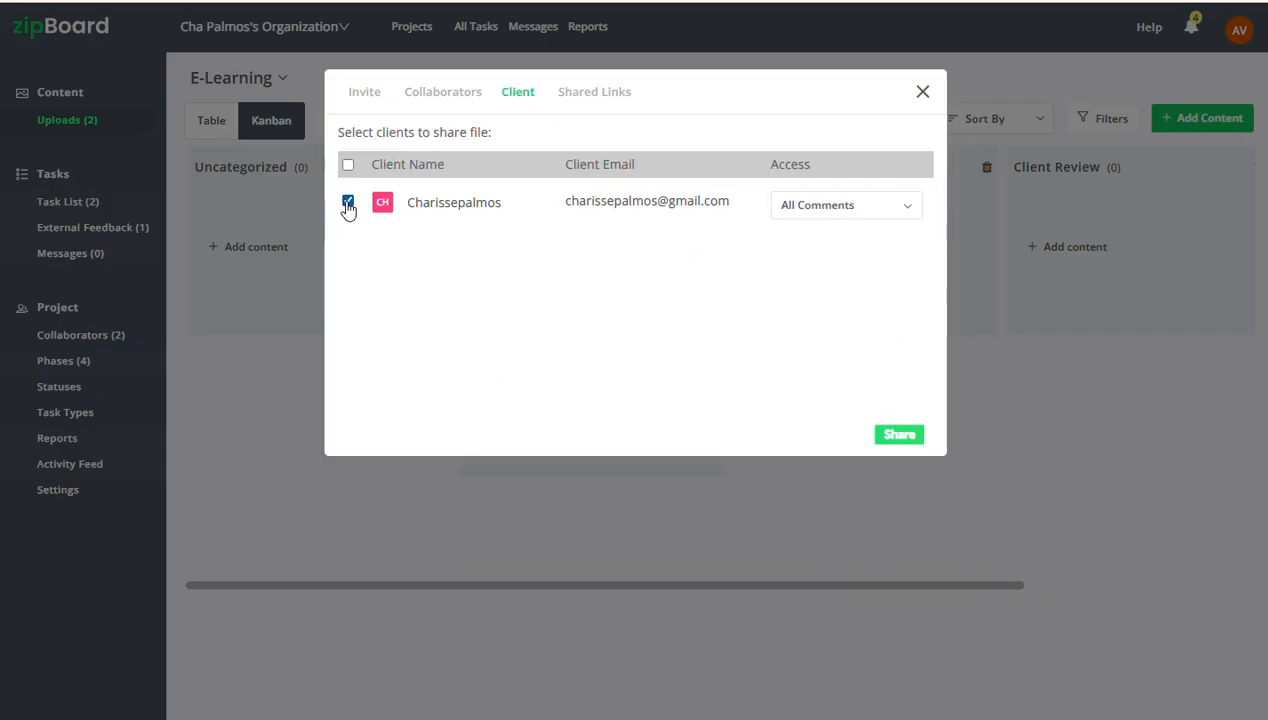
Switch the selected client's access to Only External Comments and back to All Comments
{"action": "left_click", "coordinate": [835, 210]}
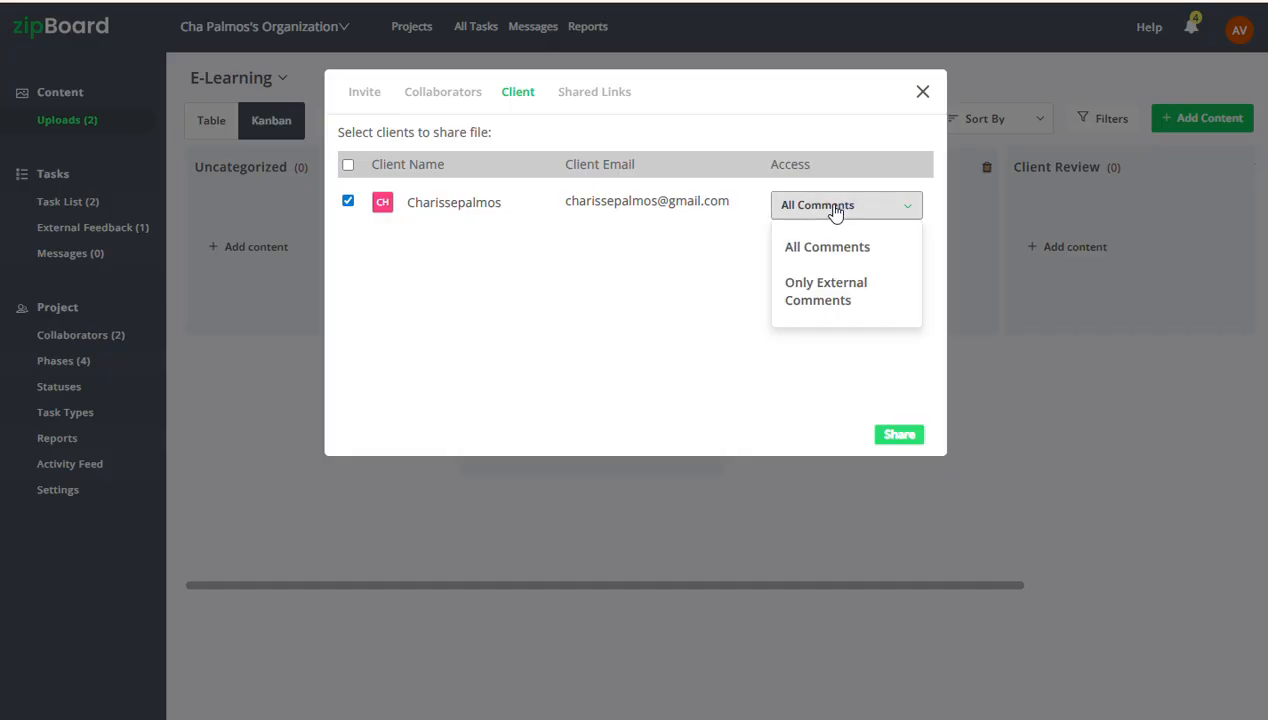
{"action": "left_click", "coordinate": [837, 300]}
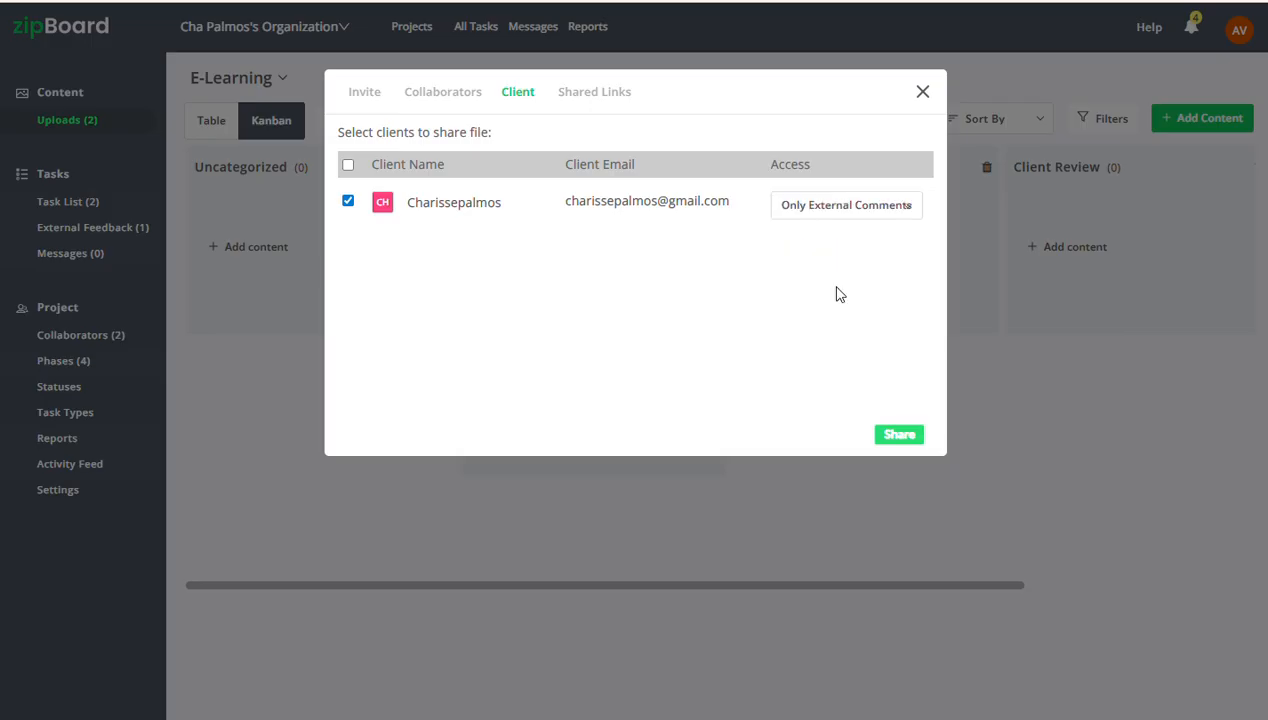
{"action": "left_click", "coordinate": [832, 212]}
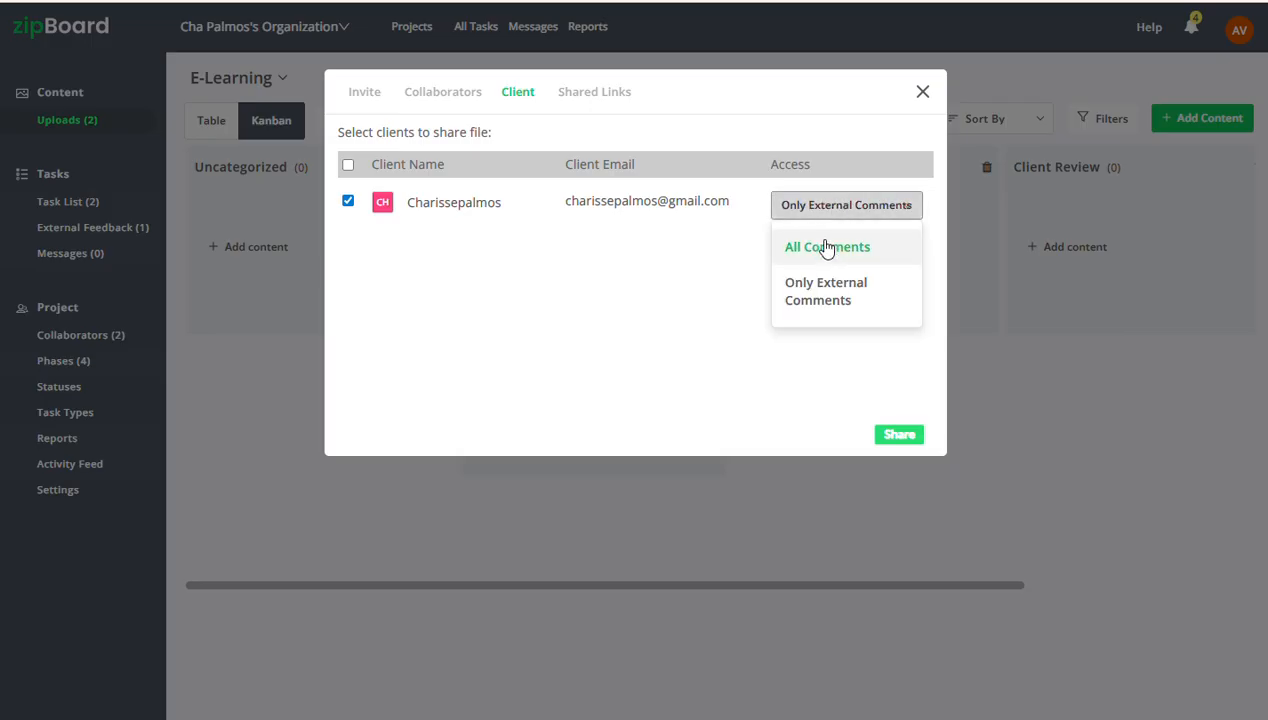
{"action": "left_click", "coordinate": [824, 250]}
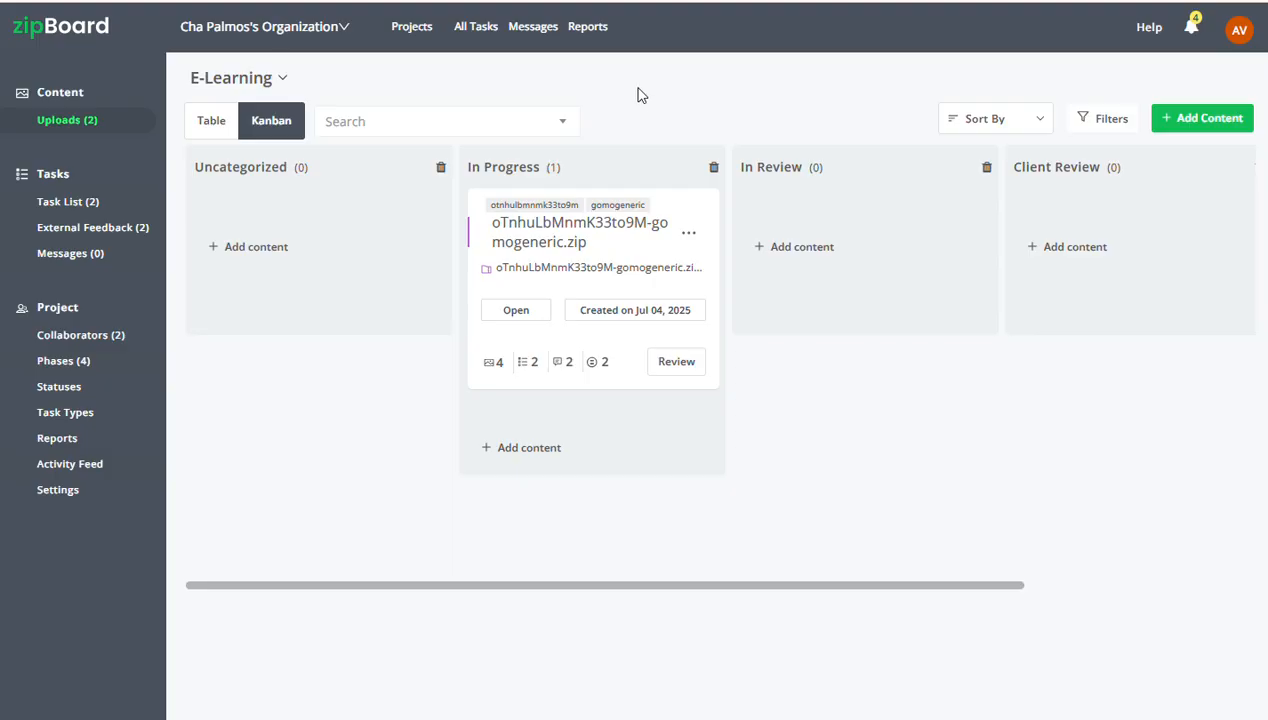
Convert the external feedback "change the timing please" into a task
{"action": "left_click", "coordinate": [70, 238]}
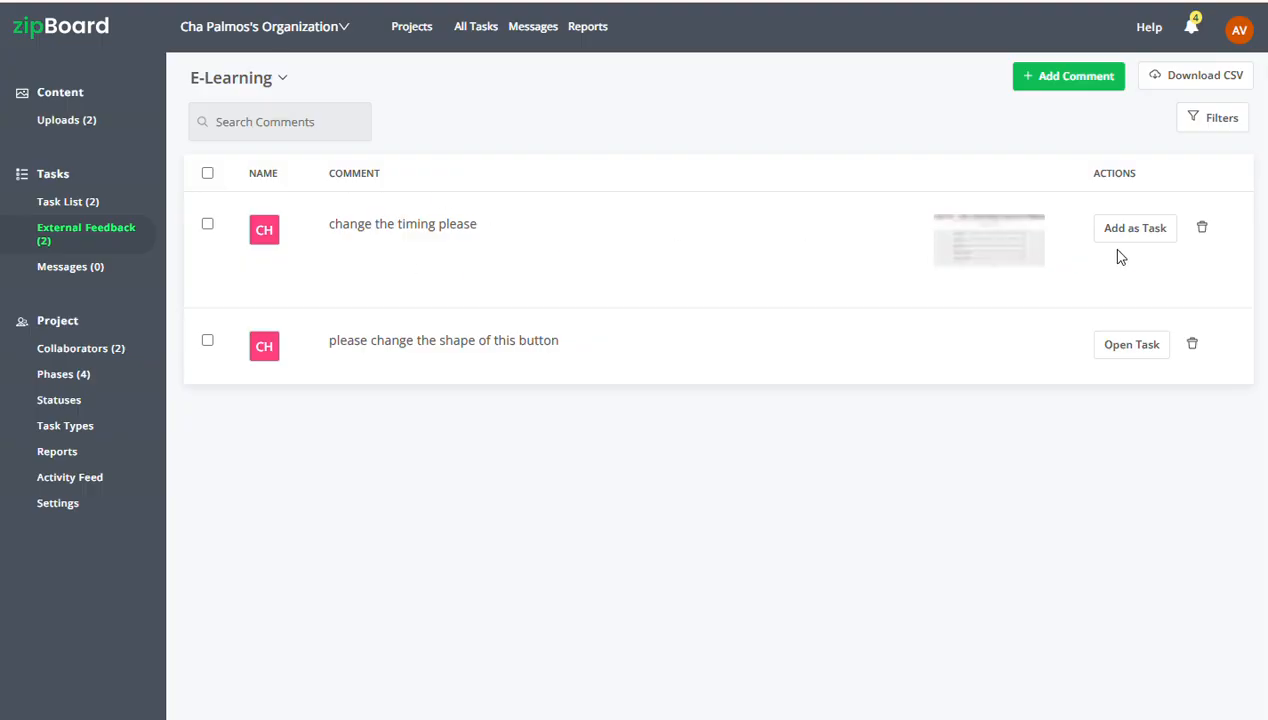
{"action": "left_click", "coordinate": [1136, 230]}
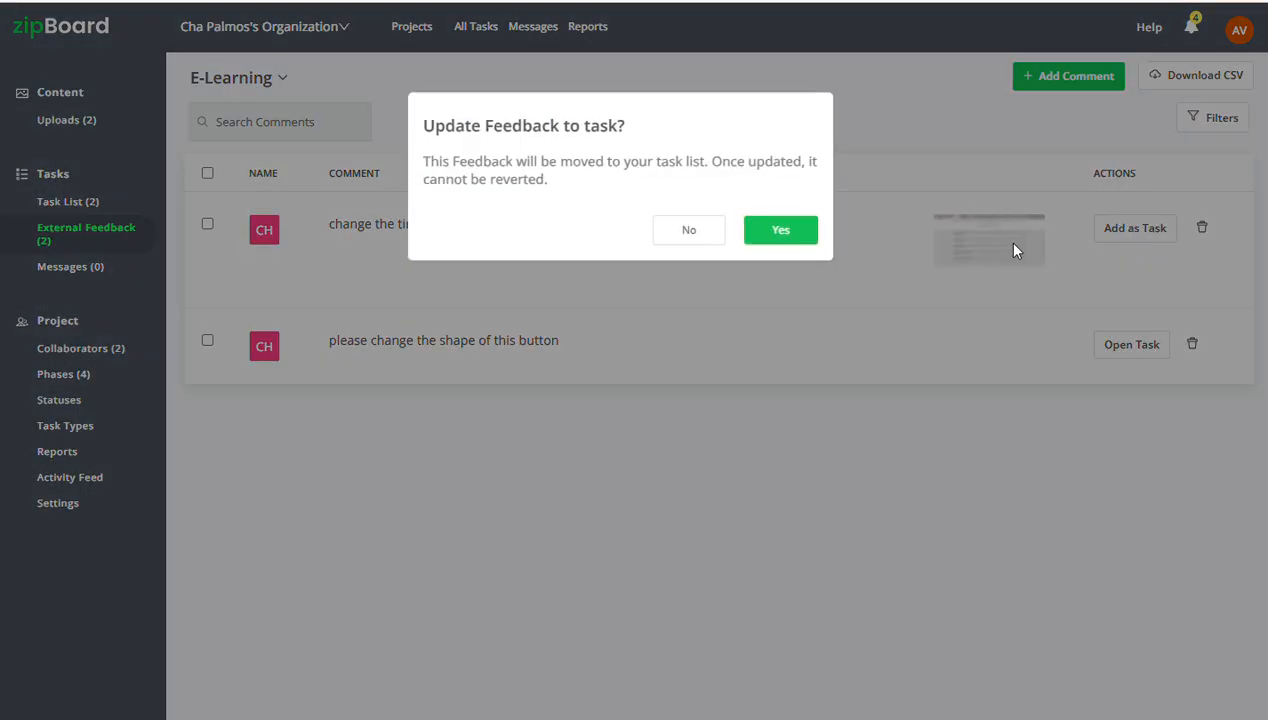
{"action": "left_click", "coordinate": [790, 232]}
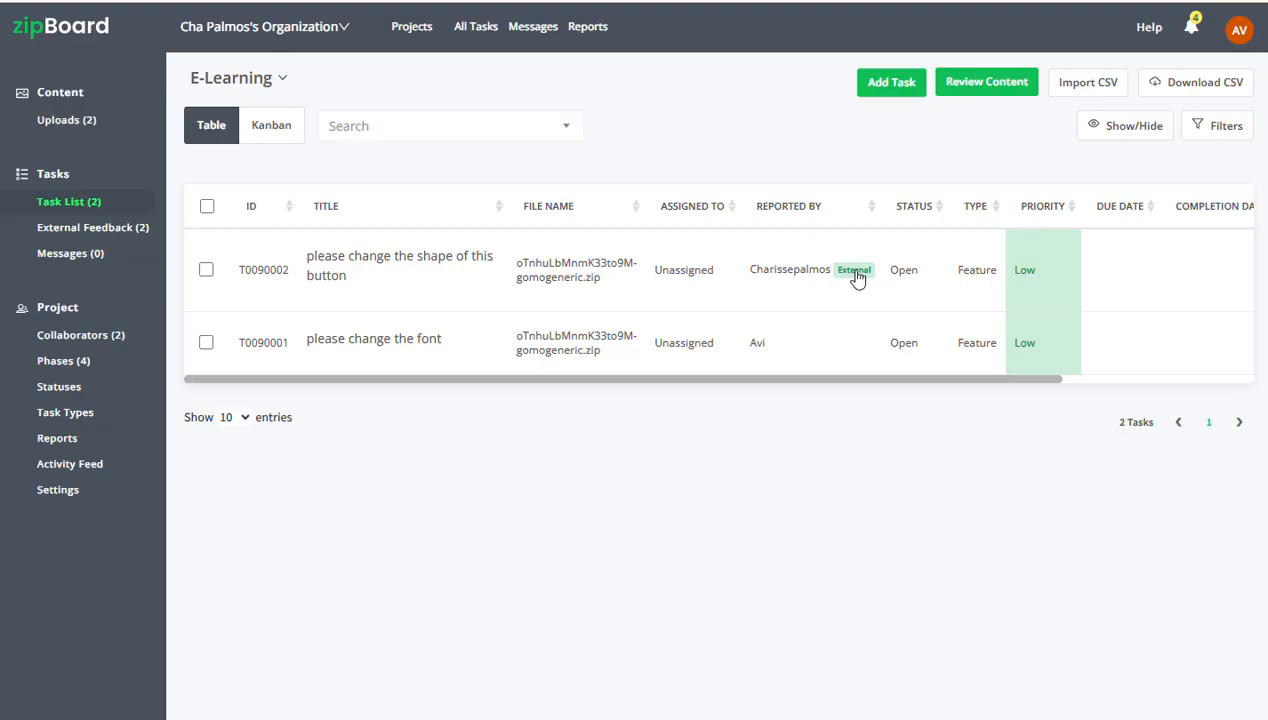
Examine the assignee, status, type and date options of the task "please change the shape of this button" without changing them
{"action": "left_click", "coordinate": [424, 281]}
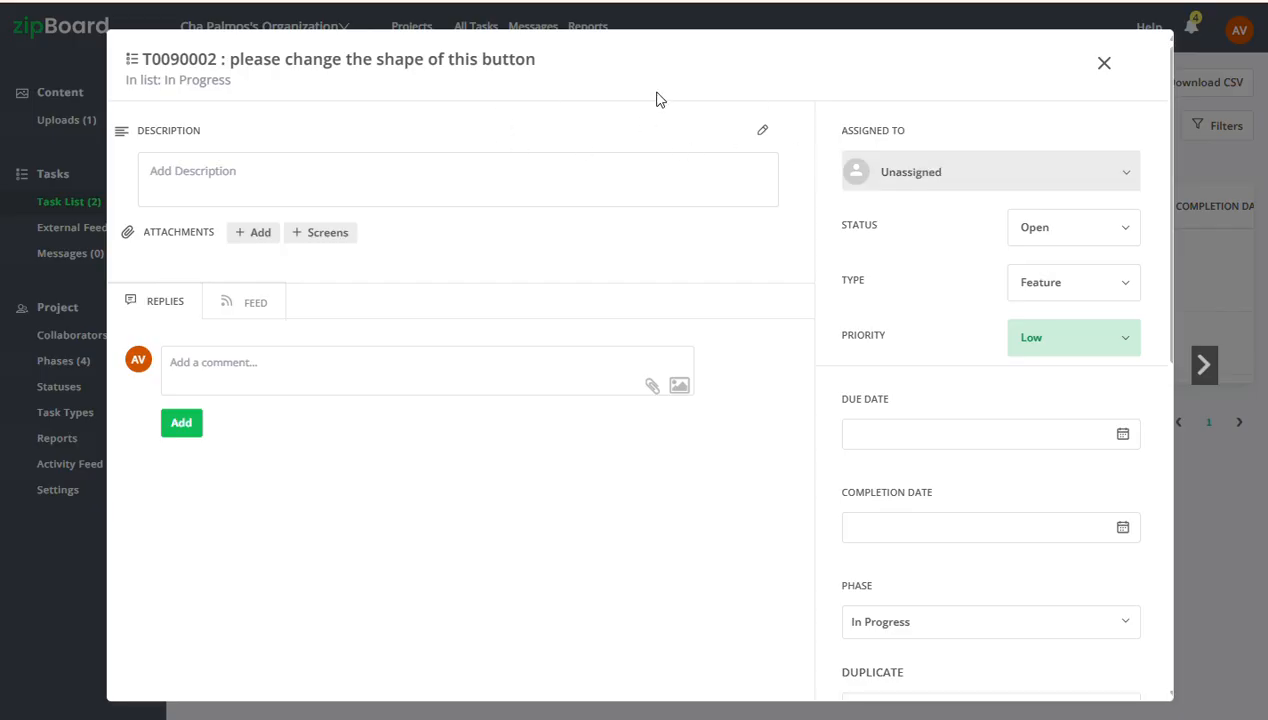
{"action": "left_click", "coordinate": [946, 177]}
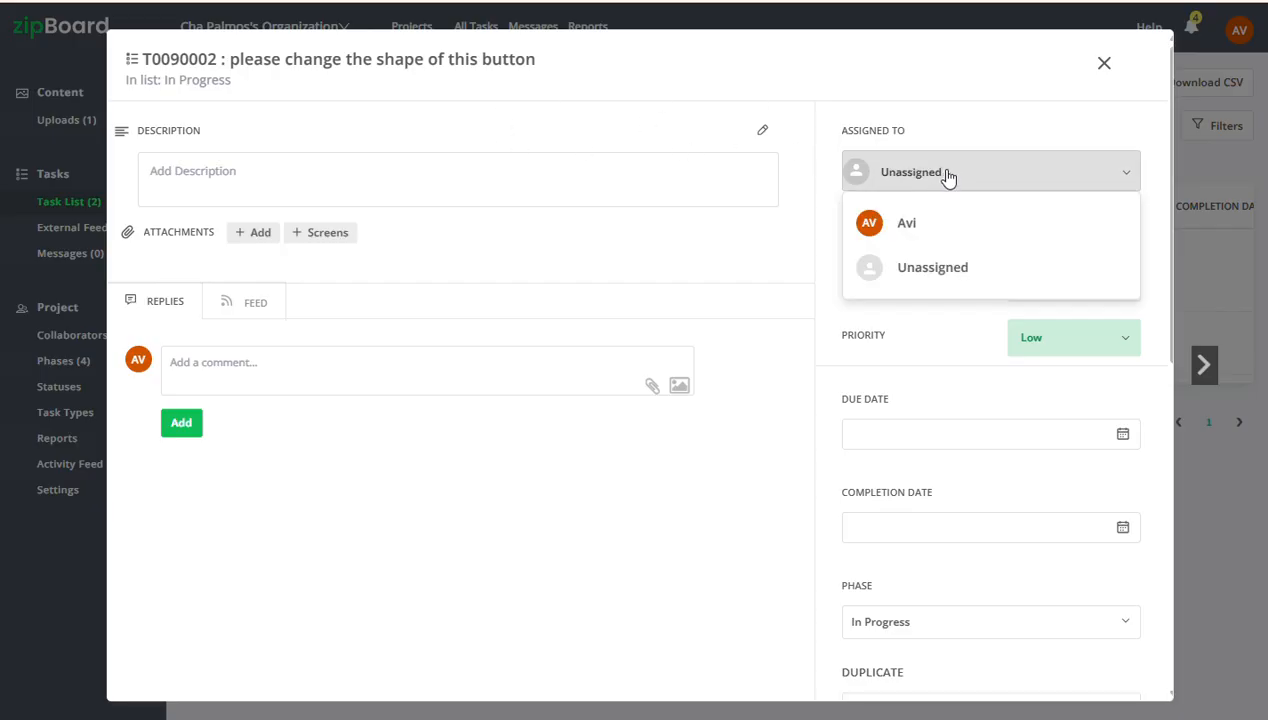
{"action": "left_click", "coordinate": [947, 176]}
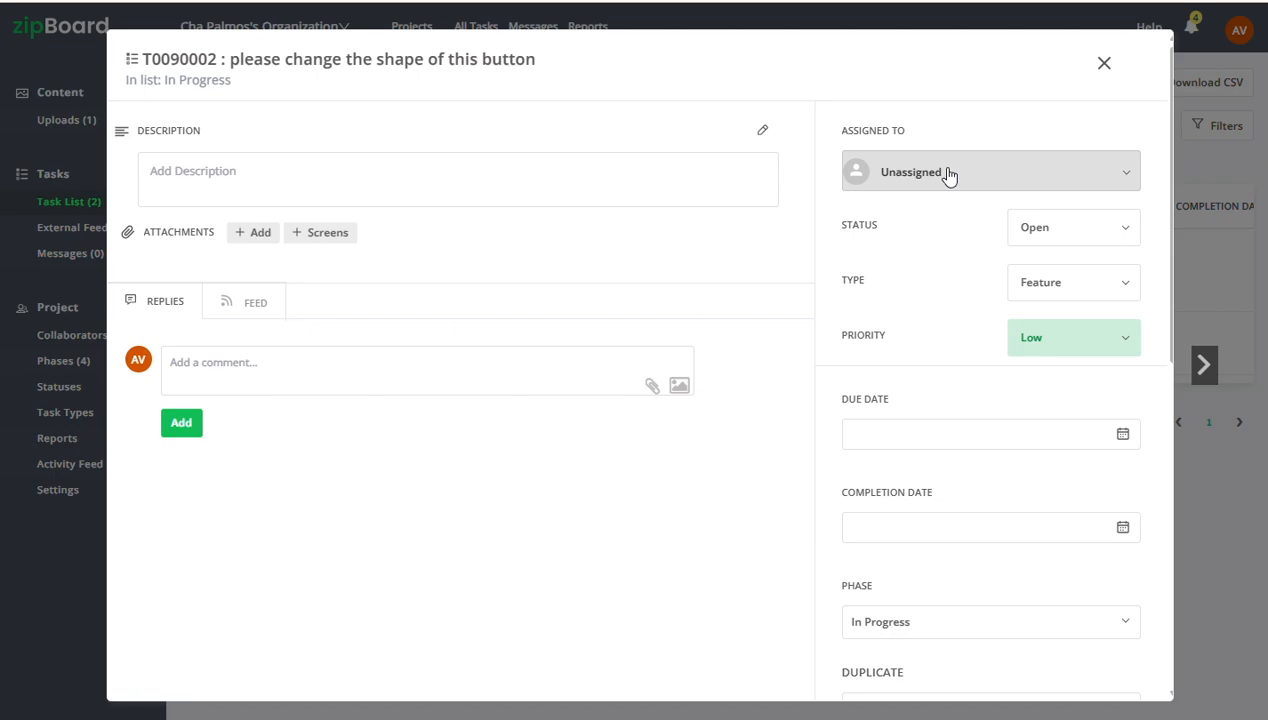
{"action": "left_click", "coordinate": [1060, 240]}
{"action": "left_click", "coordinate": [1062, 280]}
{"action": "left_click", "coordinate": [1061, 283]}
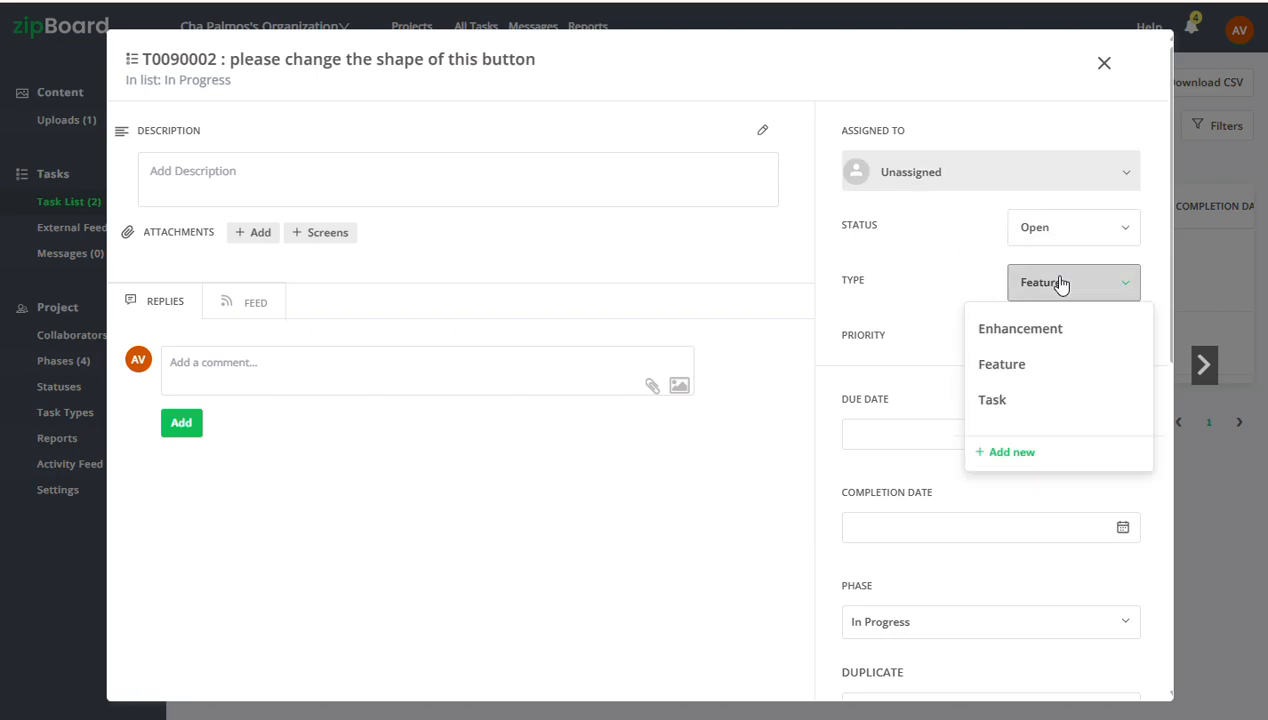
{"action": "left_click", "coordinate": [985, 362]}
{"action": "scroll", "coordinate": [975, 350], "scroll_direction": "down", "scroll_amount": 2}
{"action": "left_click", "coordinate": [925, 251]}
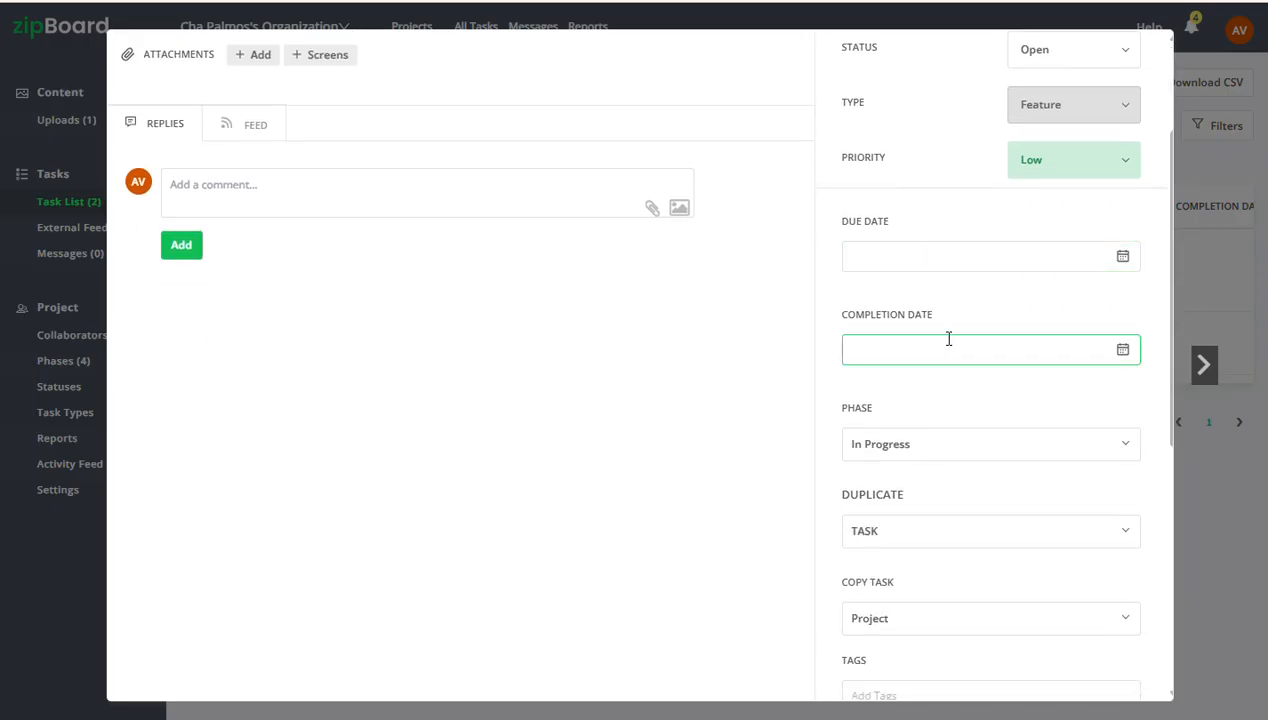
Look at the task's reply area, close the task and return to the project's uploads
{"action": "scroll", "coordinate": [974, 445], "scroll_direction": "up", "scroll_amount": 2}
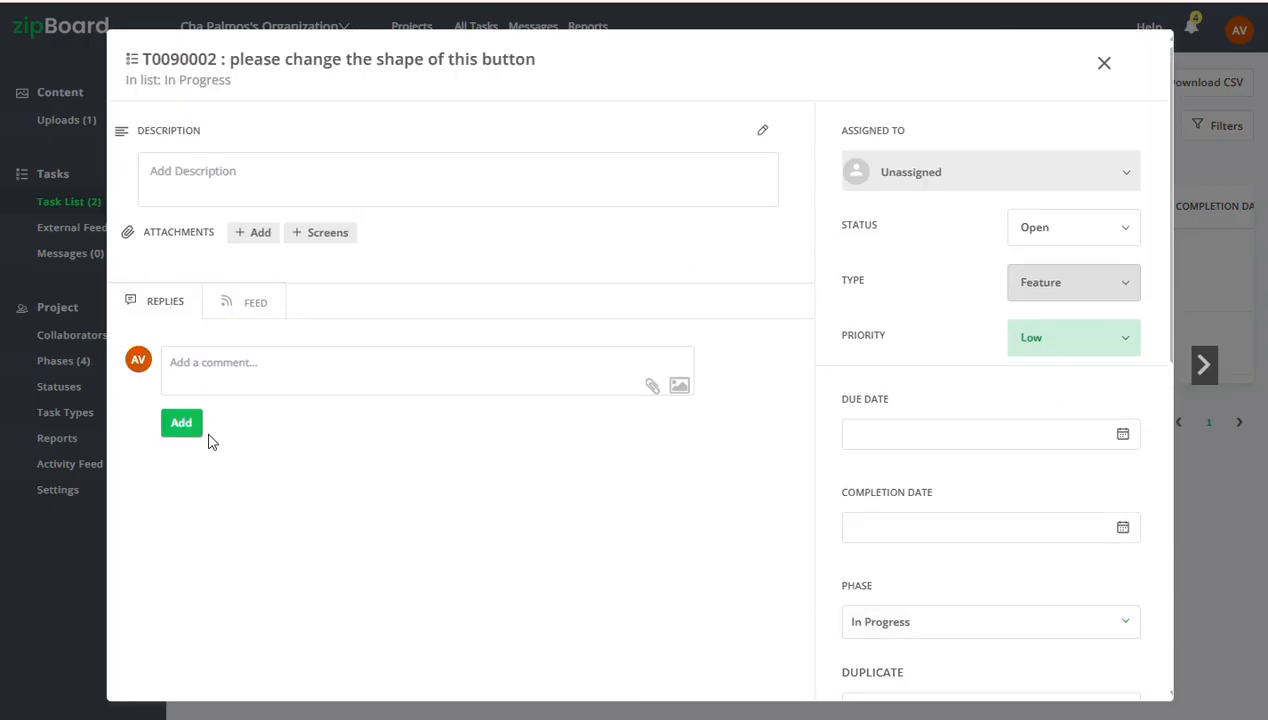
{"action": "left_click", "coordinate": [283, 392]}
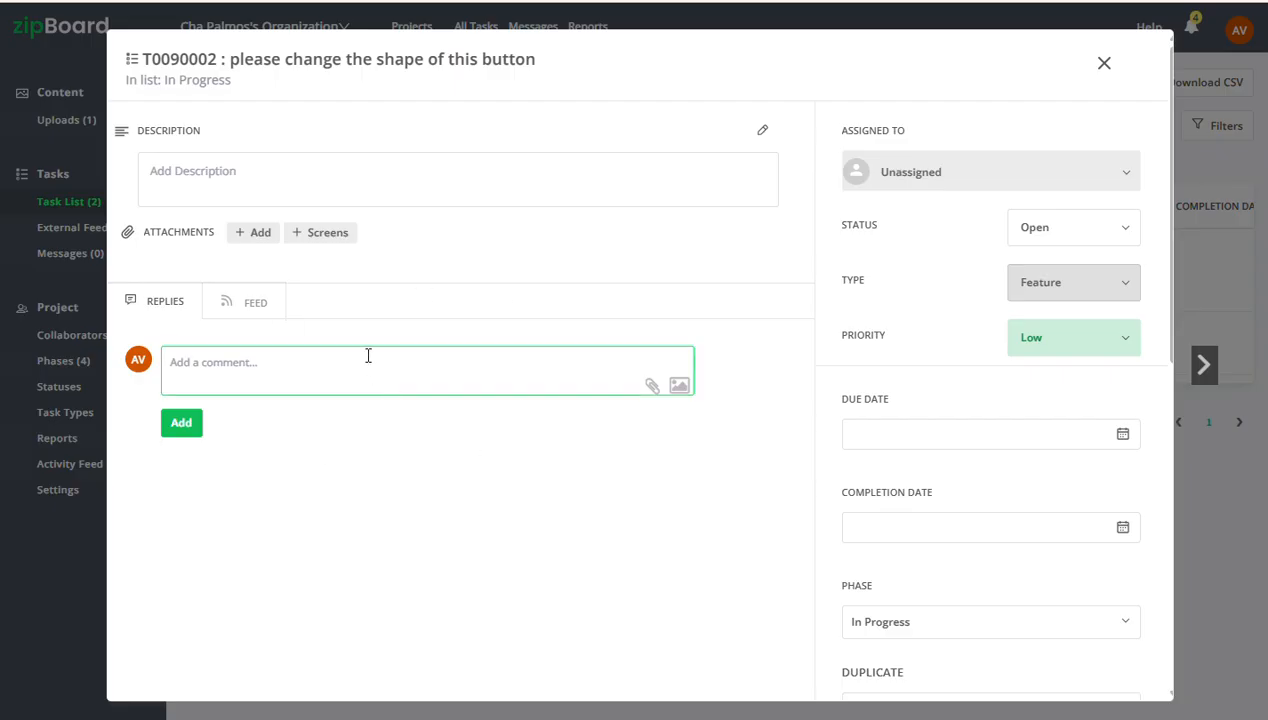
{"action": "left_click", "coordinate": [1104, 64]}
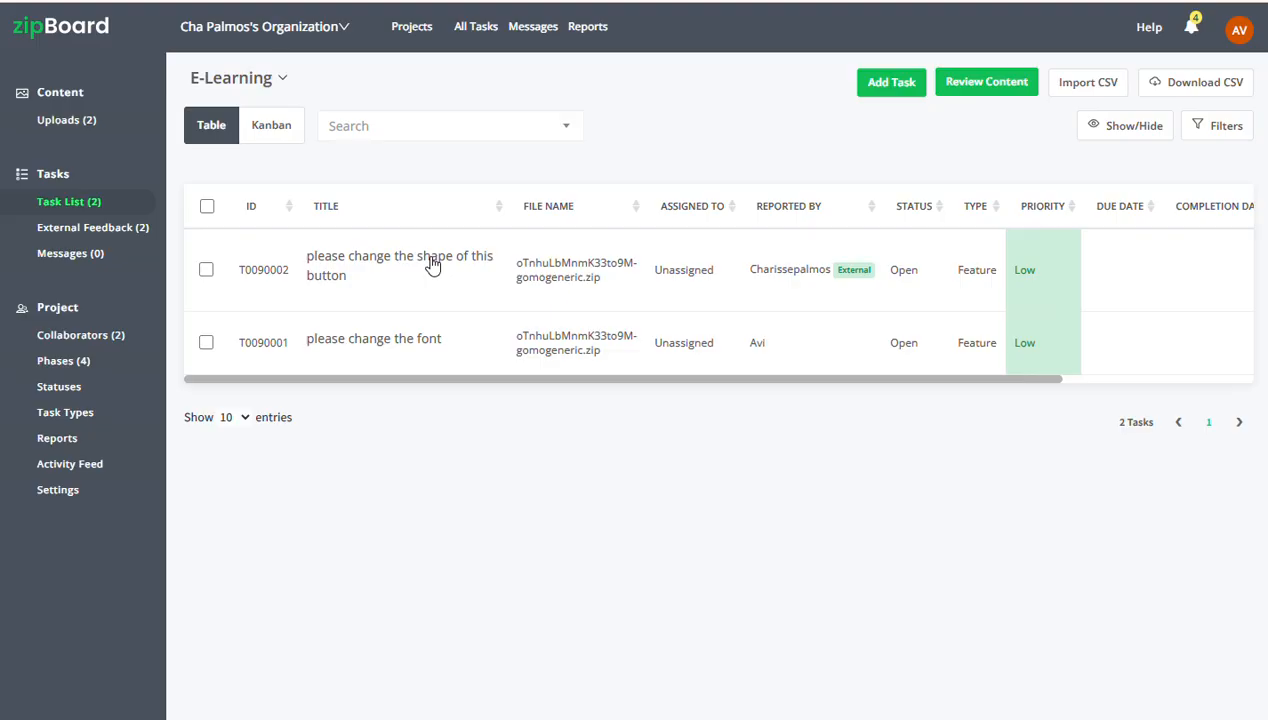
{"action": "left_click", "coordinate": [89, 121]}
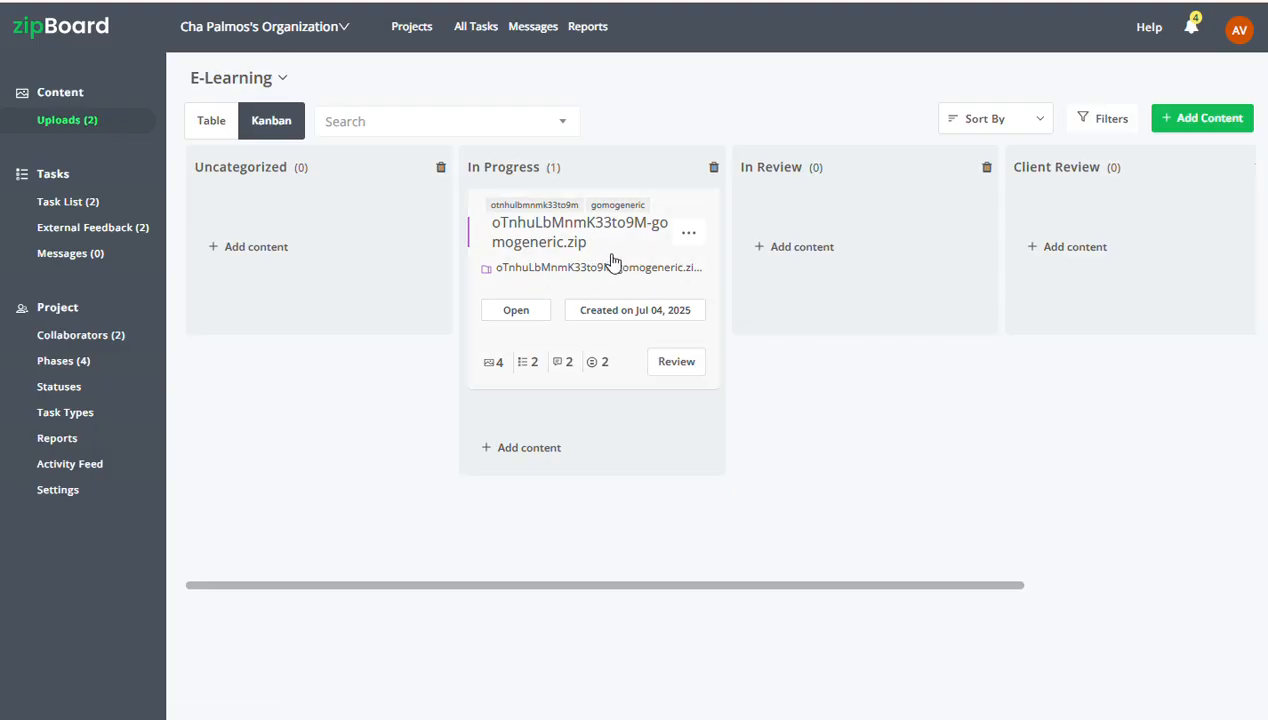
Open the details of oTnhuLbMnmK33to9M-gomogeneric.zip and look at the form for uploading a new version without adding a file
{"action": "left_click", "coordinate": [614, 261]}
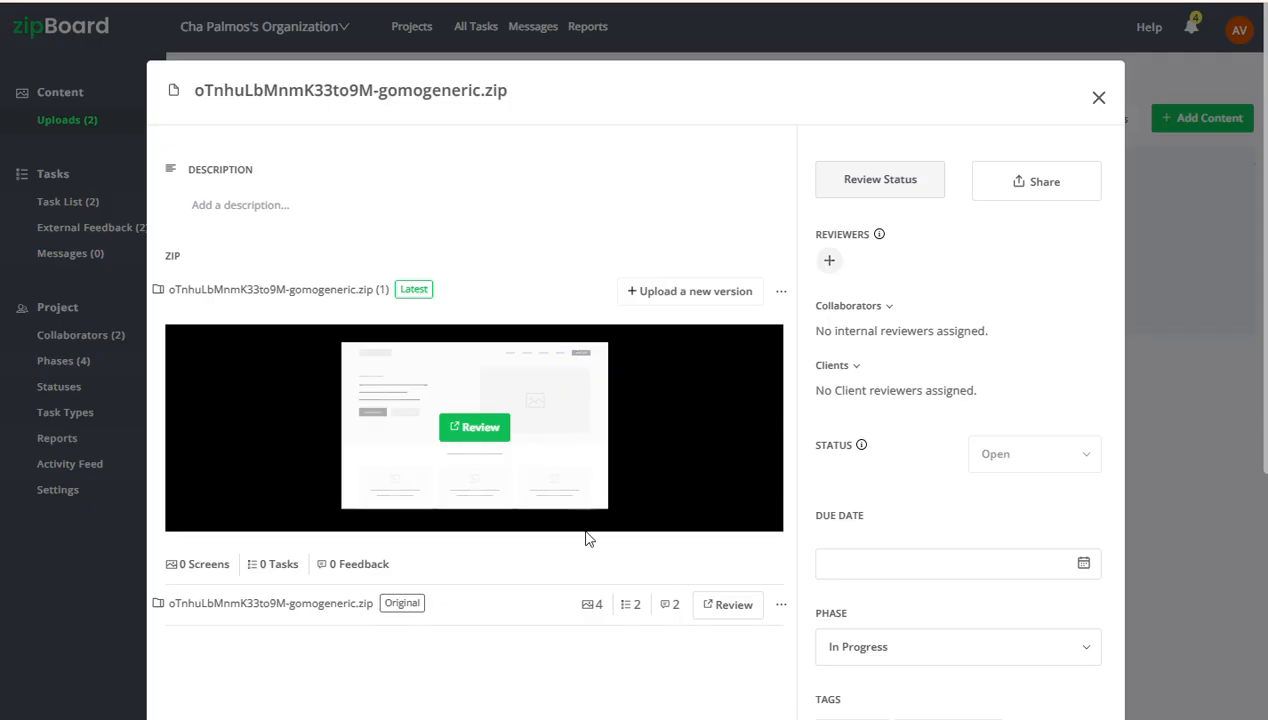
{"action": "left_click", "coordinate": [677, 297]}
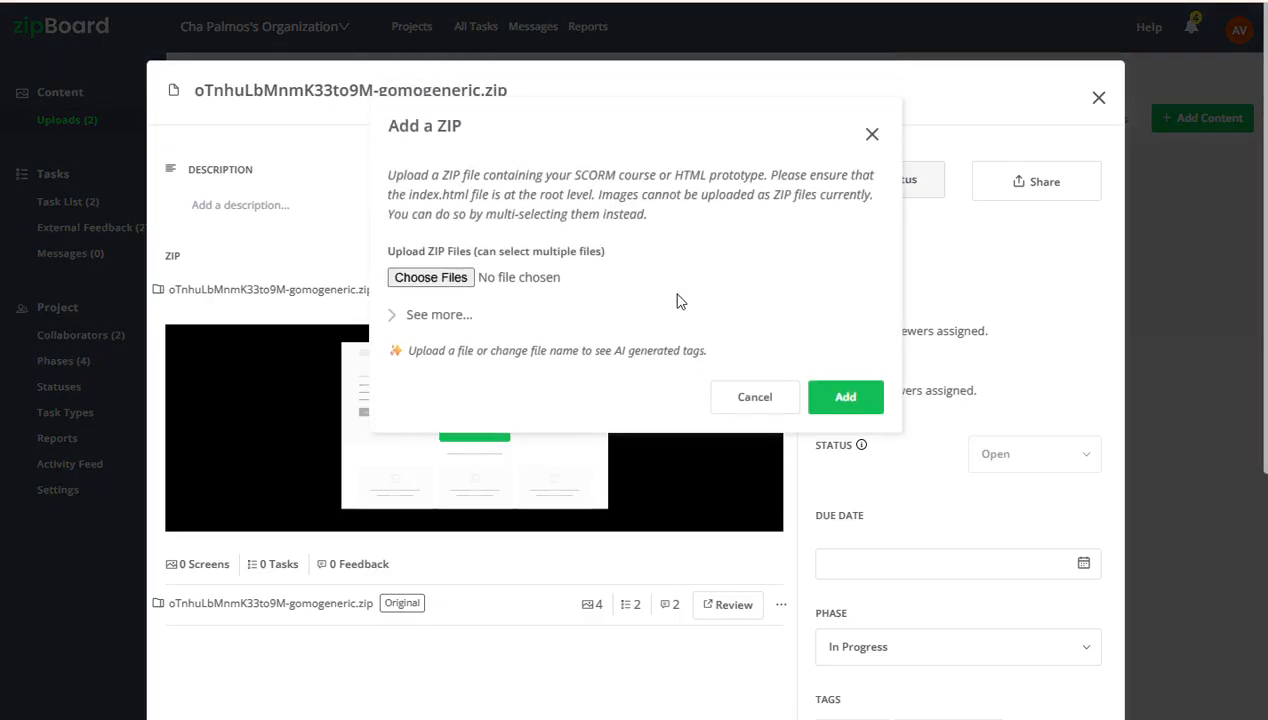
{"action": "left_click", "coordinate": [871, 139]}
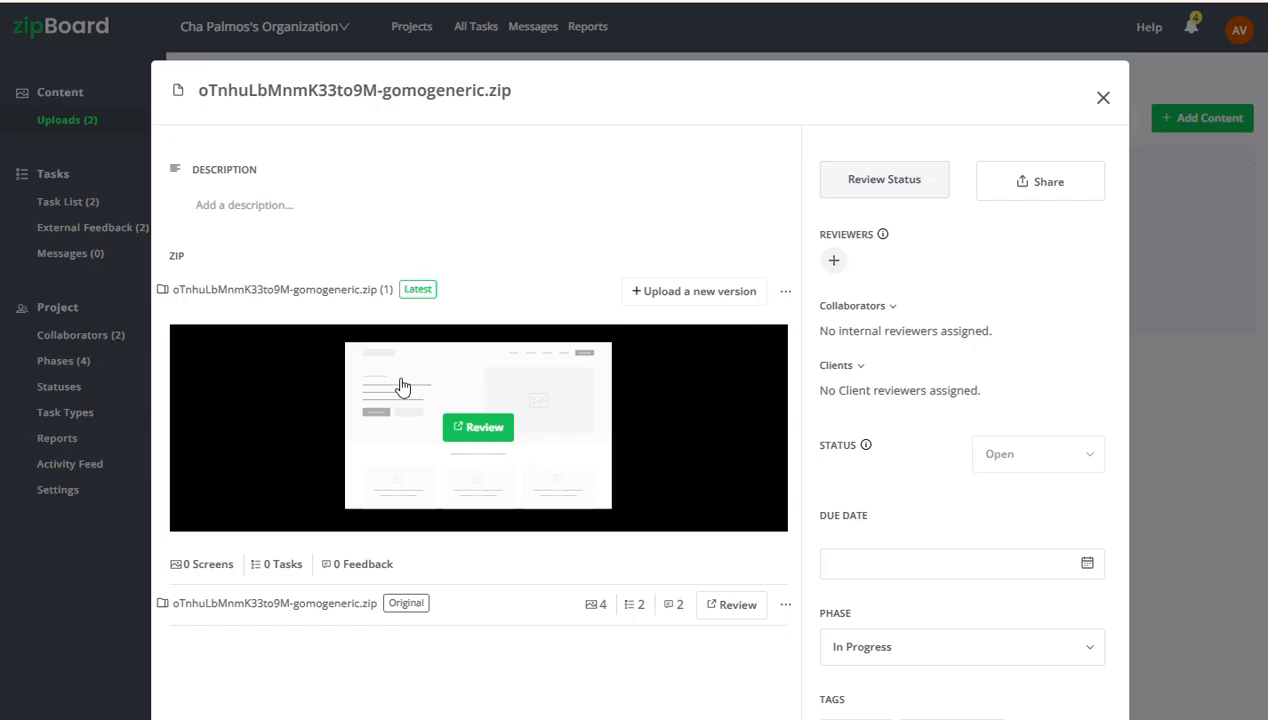
Look at the collaborators and clients available as reviewers for the ZIP file and close its details without assigning anyone
{"action": "left_click", "coordinate": [836, 262]}
{"action": "left_click", "coordinate": [535, 452]}
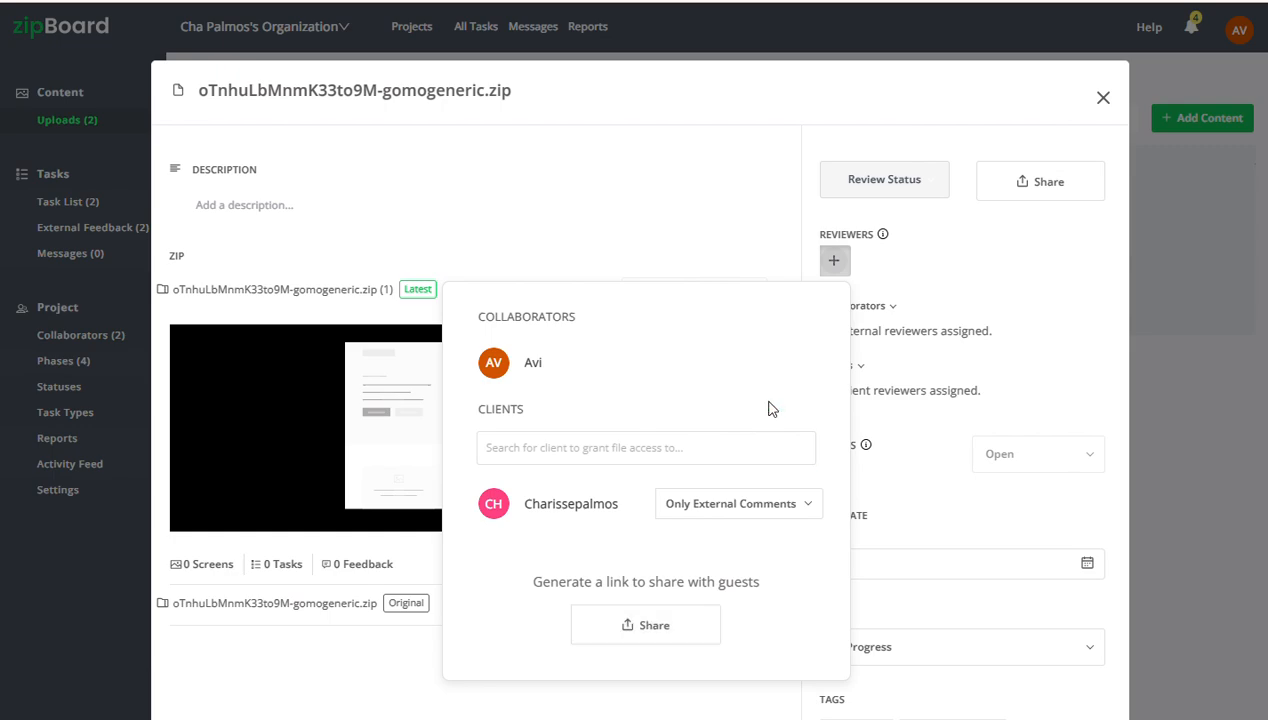
{"action": "left_click", "coordinate": [834, 264]}
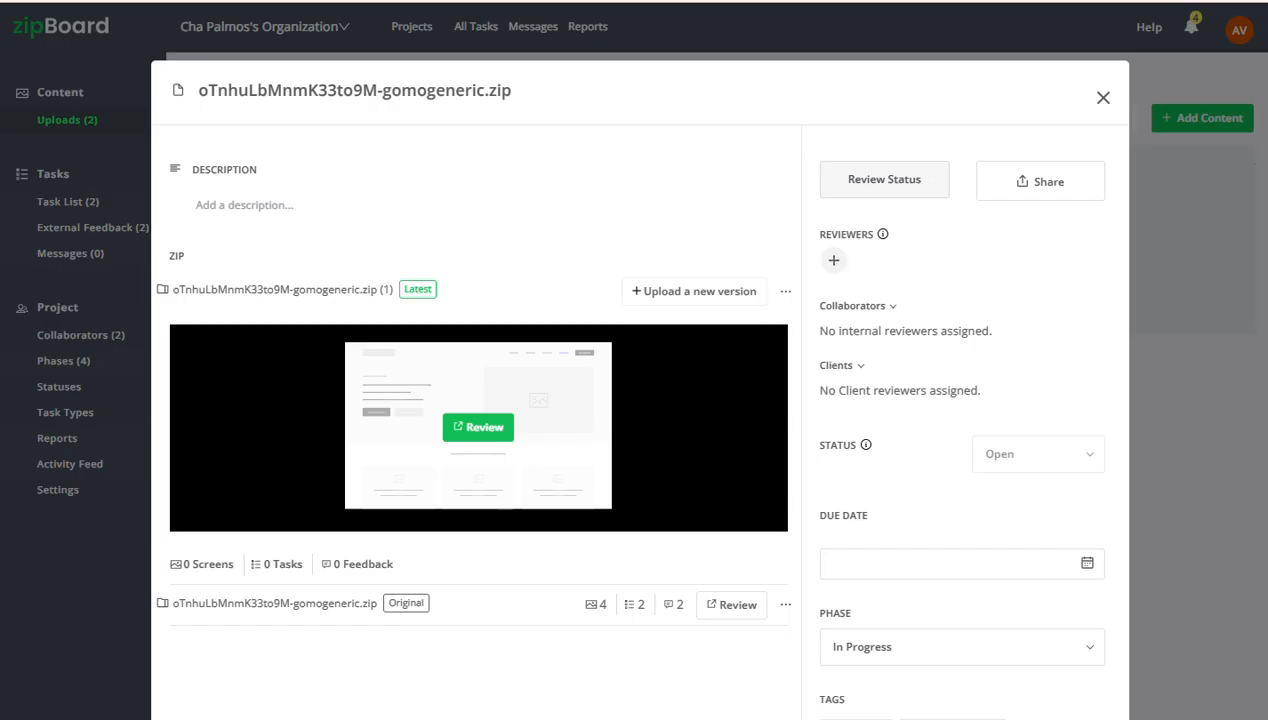
{"action": "key", "text": "Escape"}
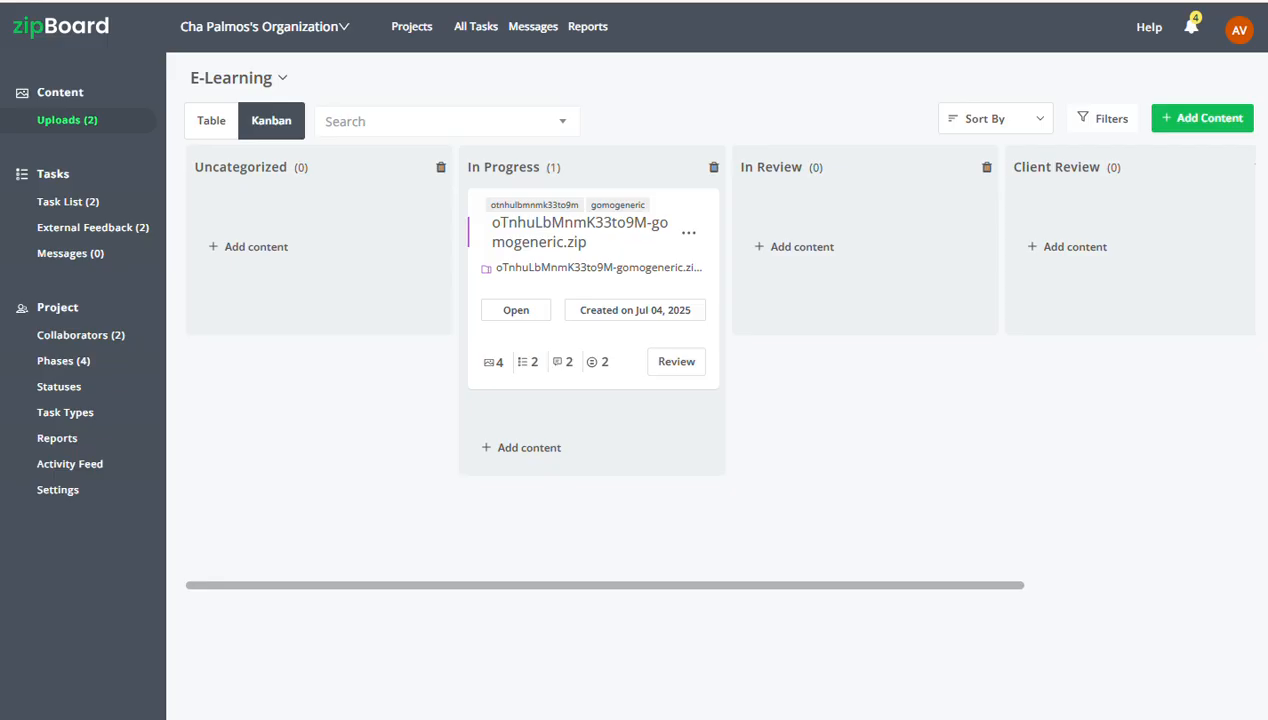
Examine the E-Learning project's report charts for the last 7 days, from the issues summary to issues created by date
{"action": "left_click", "coordinate": [58, 442]}
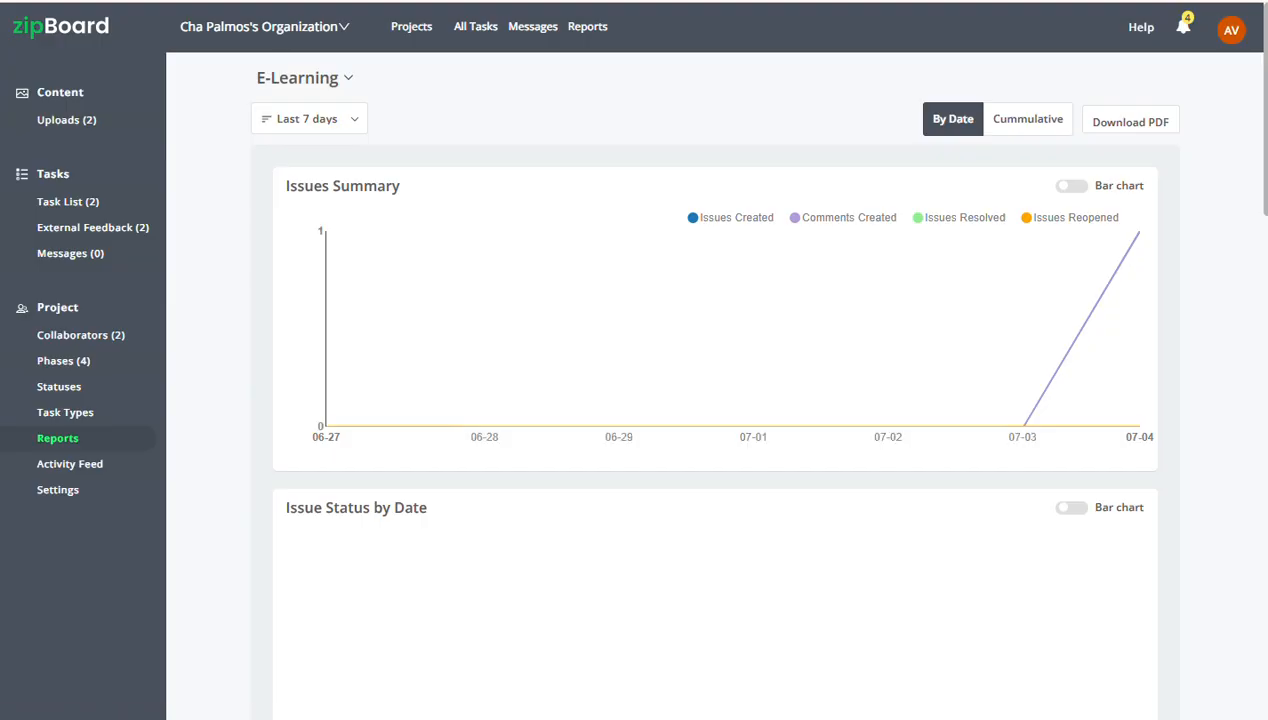
{"action": "scroll", "coordinate": [405, 274], "scroll_direction": "down", "scroll_amount": 9}
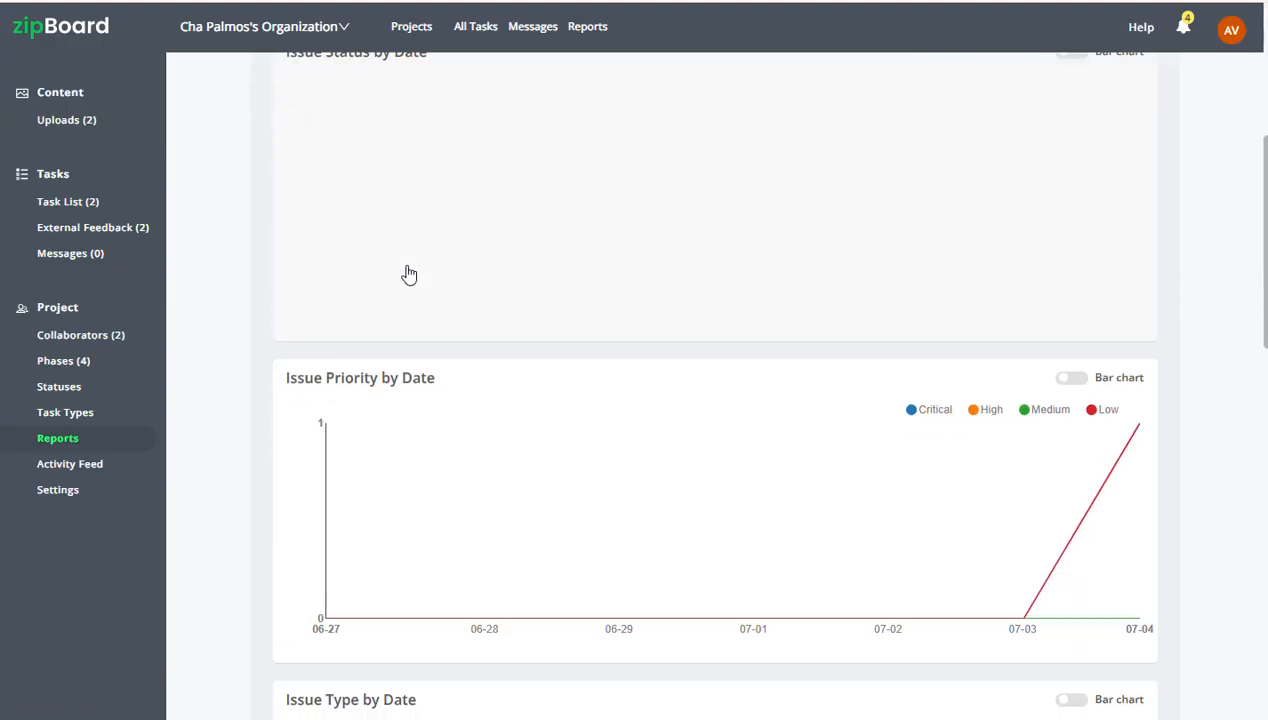
{"action": "scroll", "coordinate": [408, 273], "scroll_direction": "down", "scroll_amount": 5}
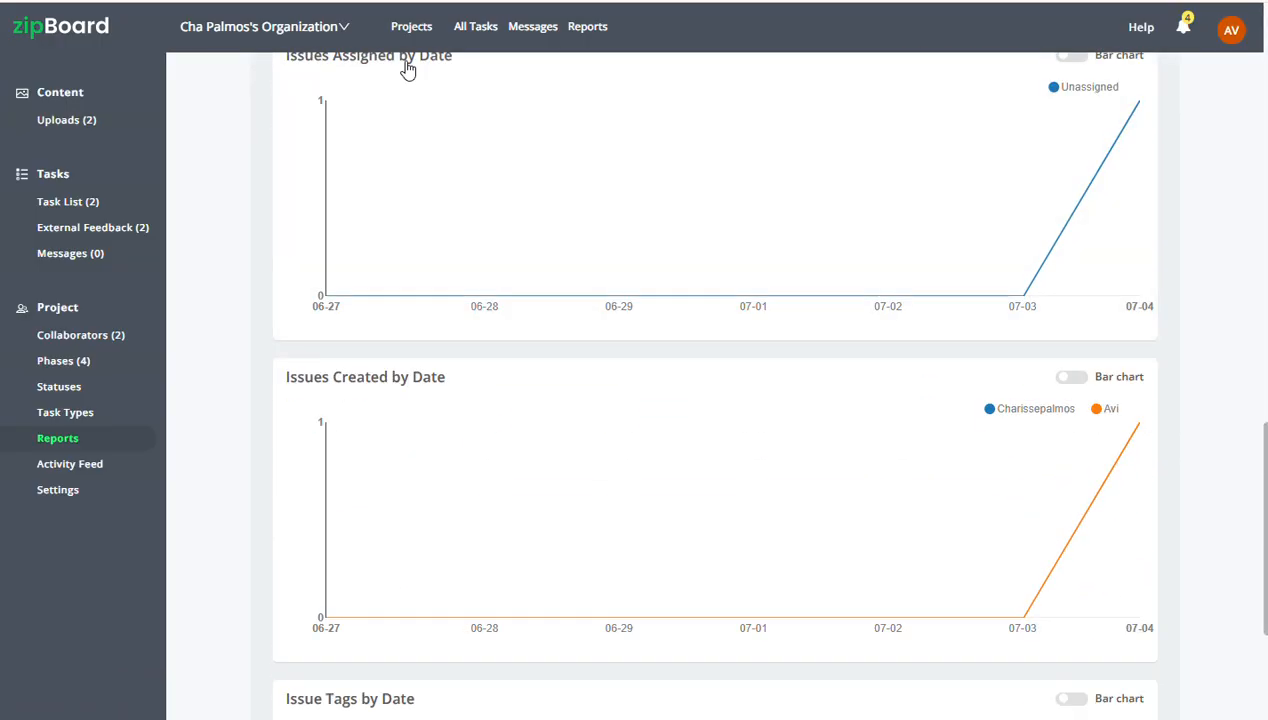
{"action": "scroll", "coordinate": [413, 192], "scroll_direction": "up", "scroll_amount": 12}
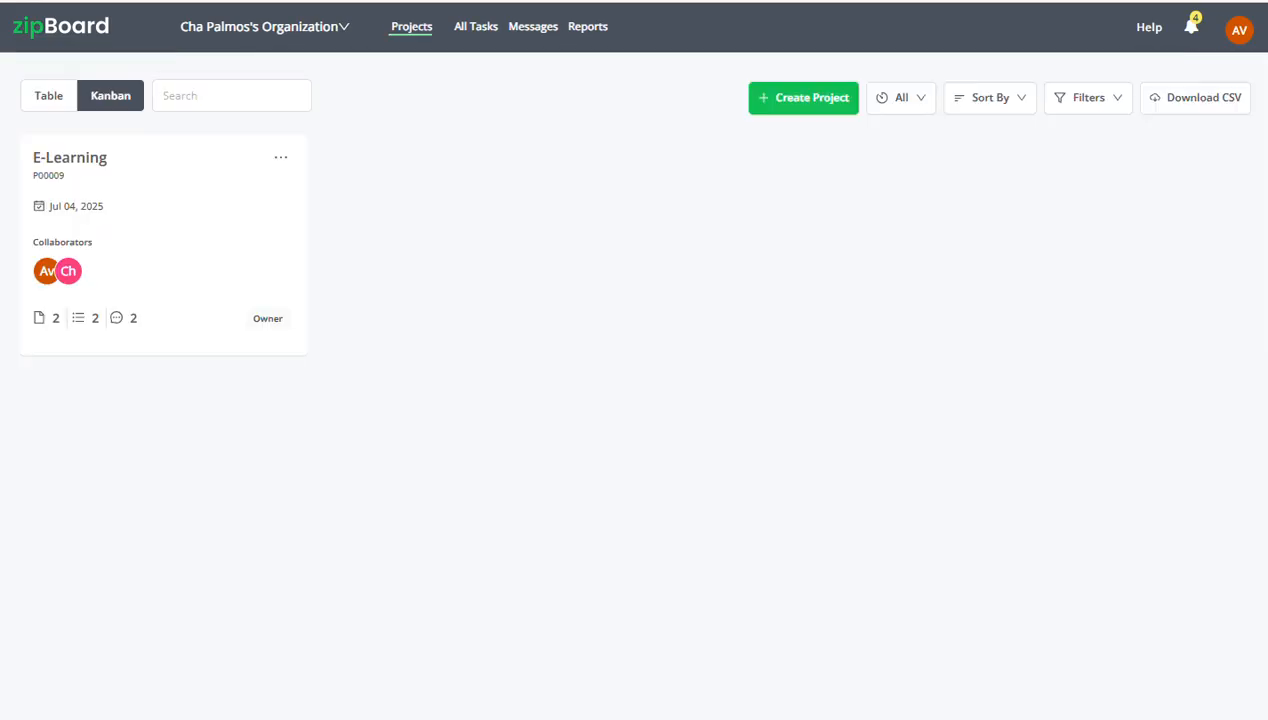